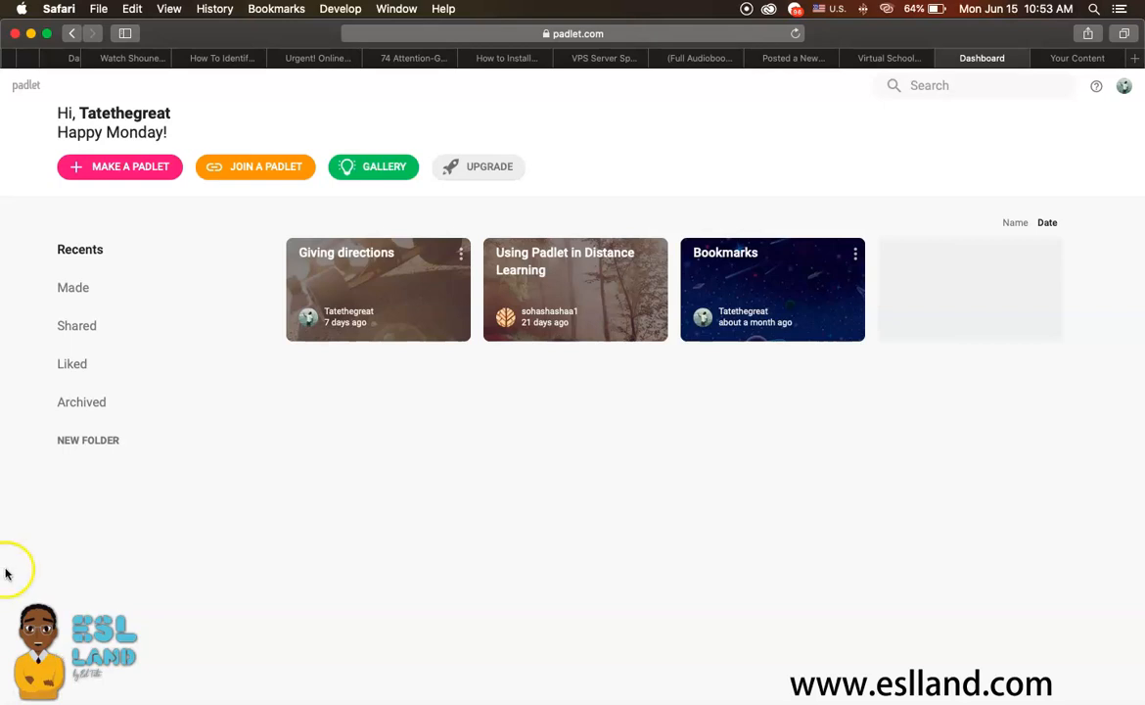
Open the existing "Giving directions" padlet to review its timeline of lesson posts
left_click(371, 282)
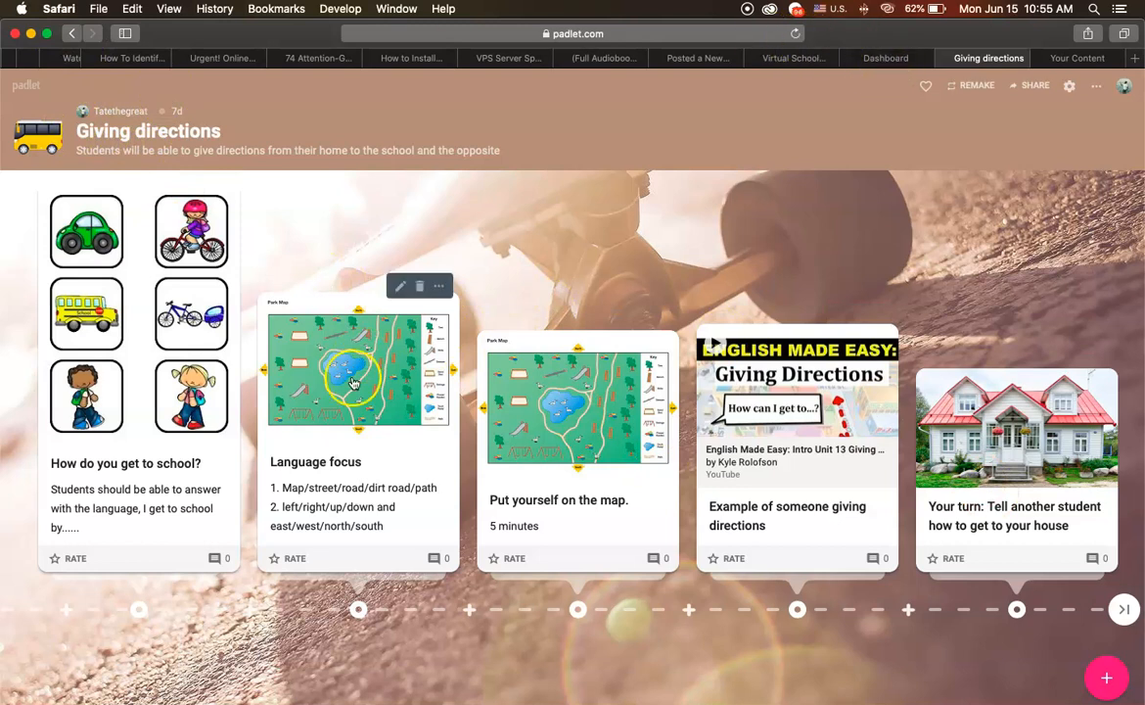
Return to the dashboard and create a new blank padlet with the Wall layout
left_click(899, 60)
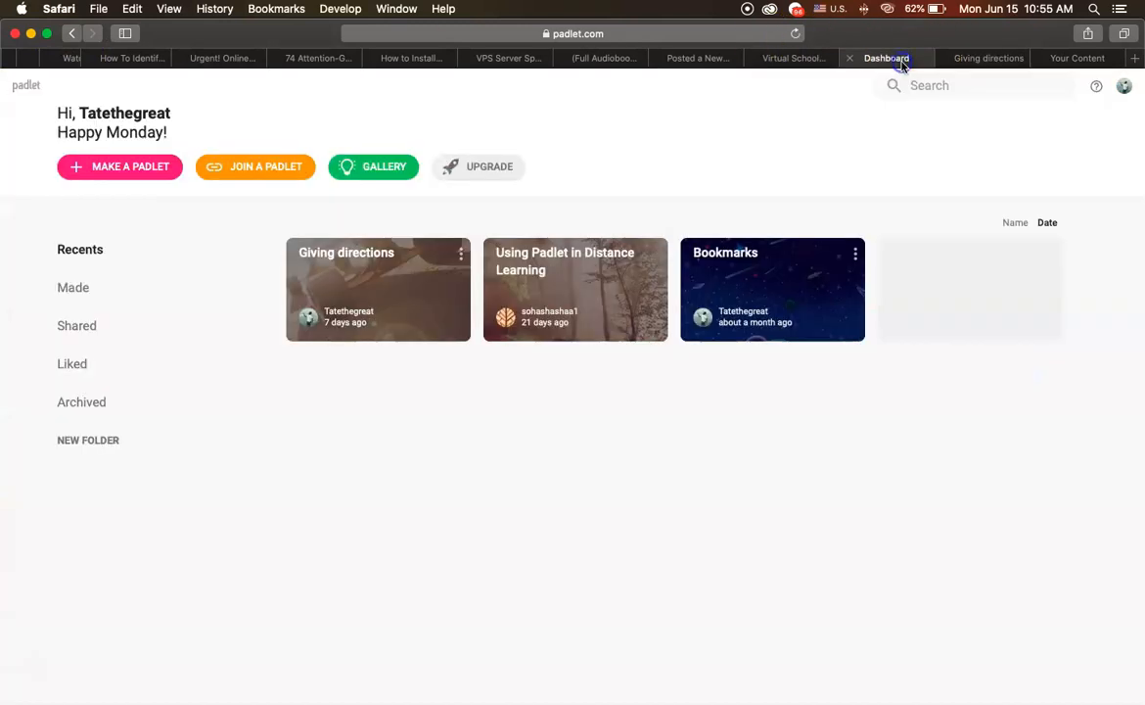
left_click(77, 170)
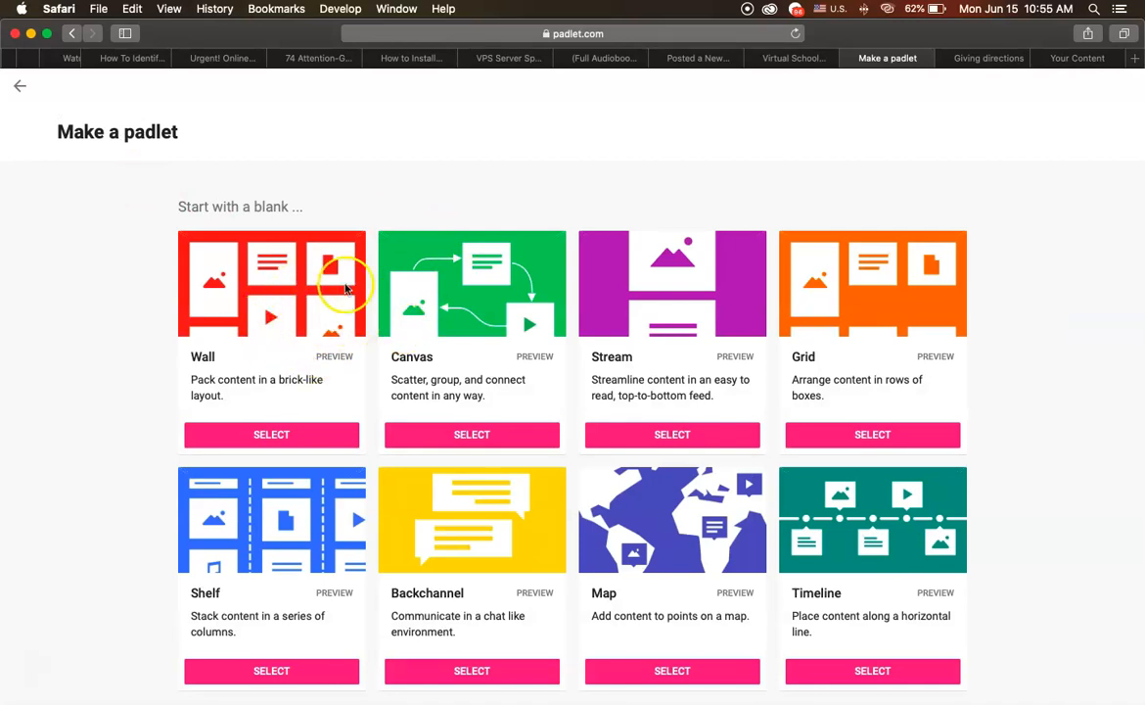
scroll(382, 343, "down", 3)
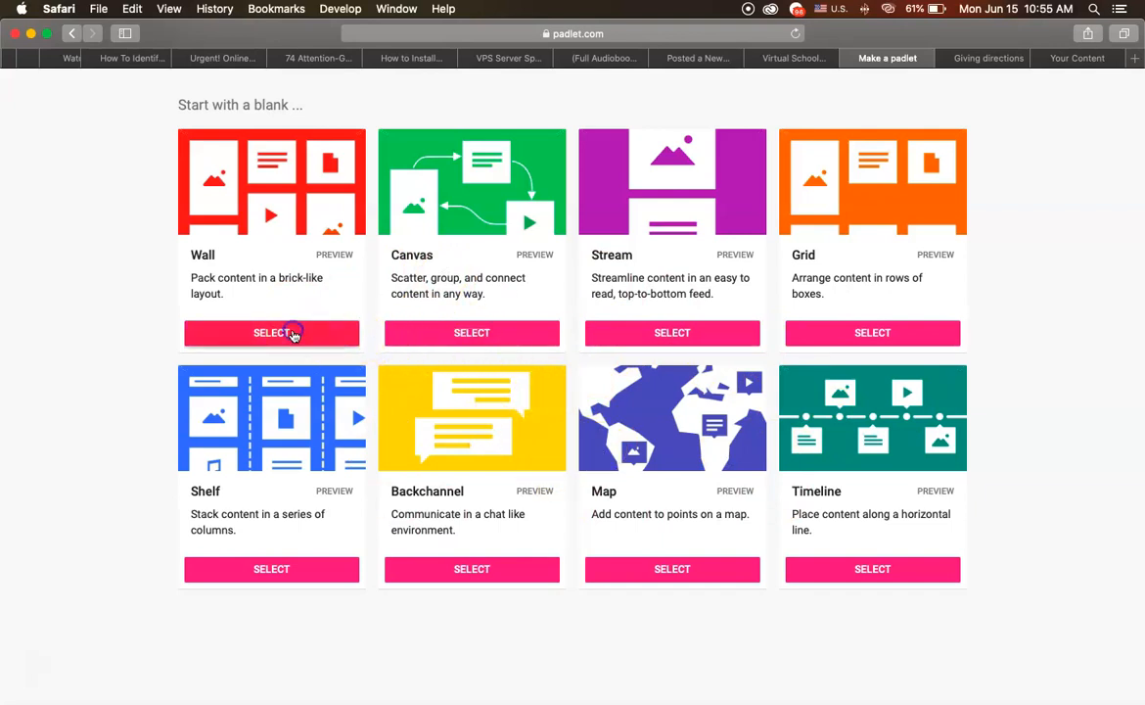
left_click(293, 334)
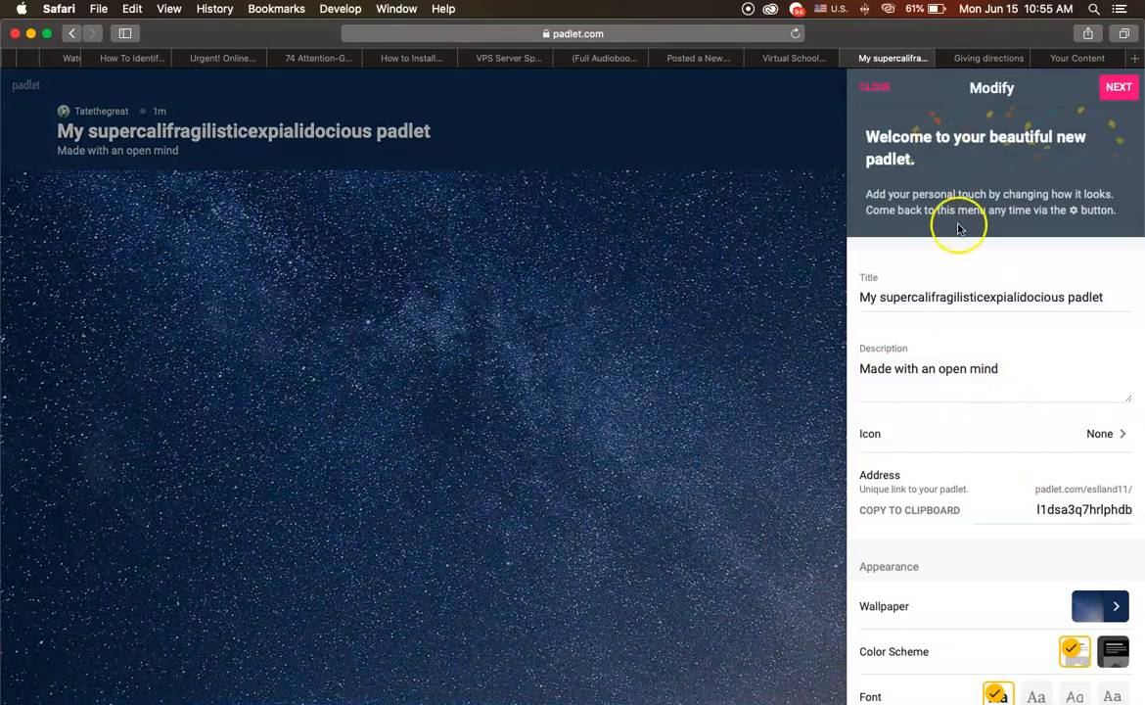
Change the new padlet's title to "Giving directions"
left_click(312, 129)
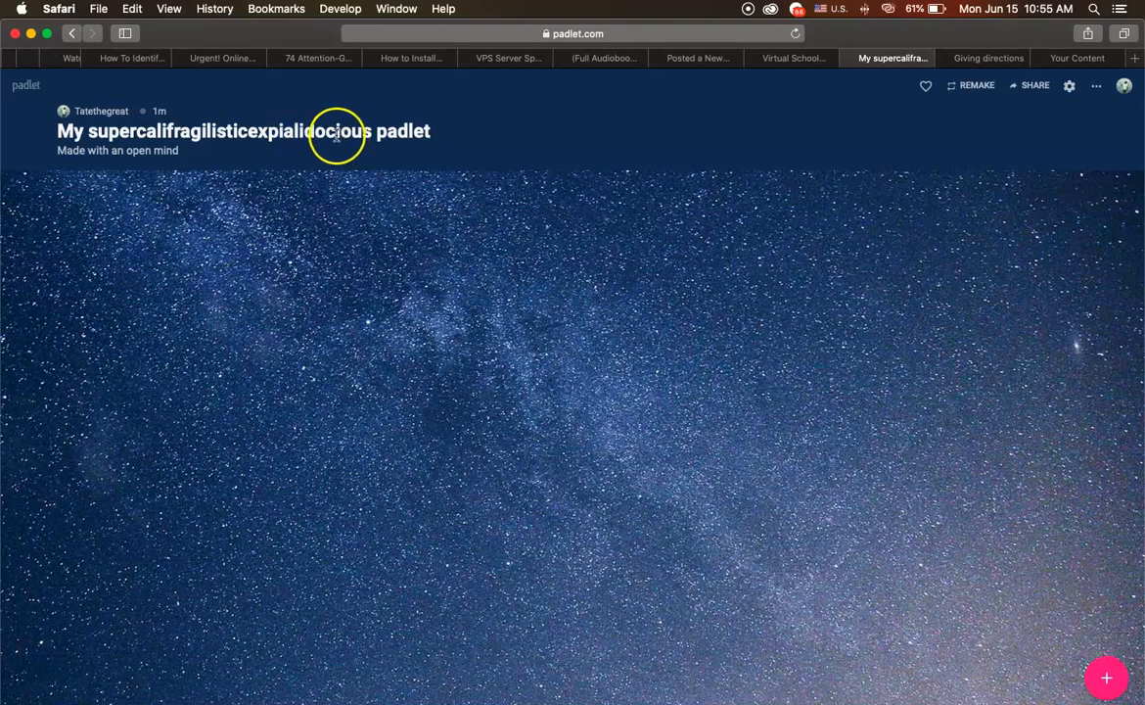
double_click(336, 136)
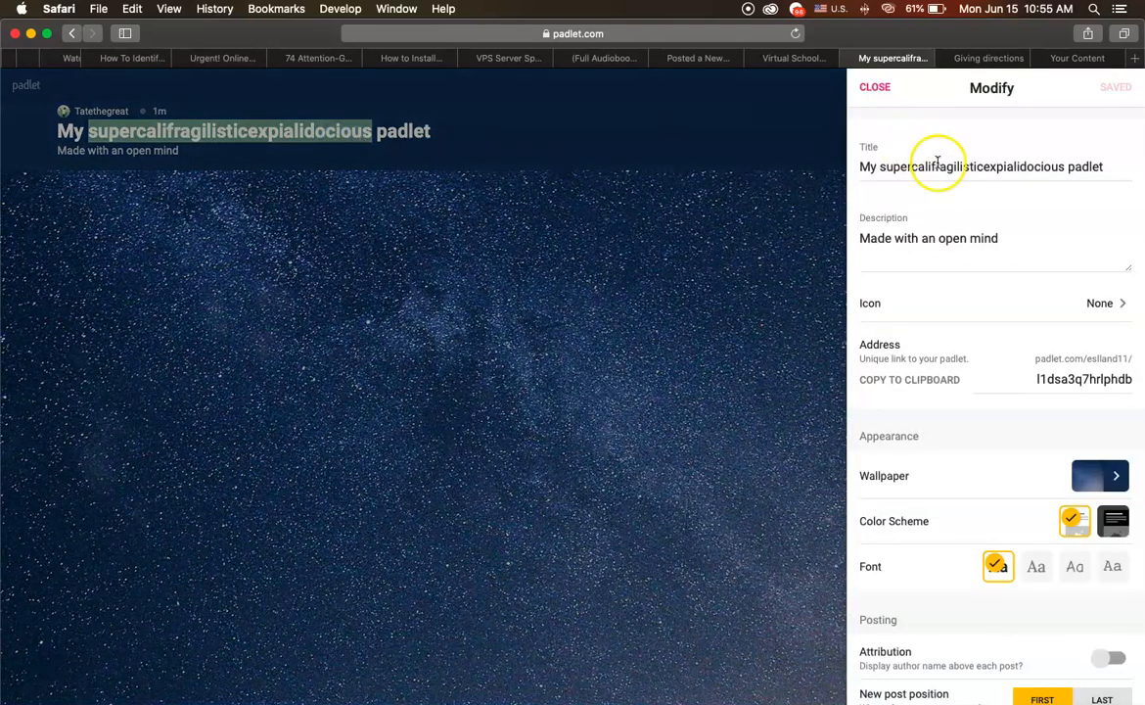
left_click(991, 169)
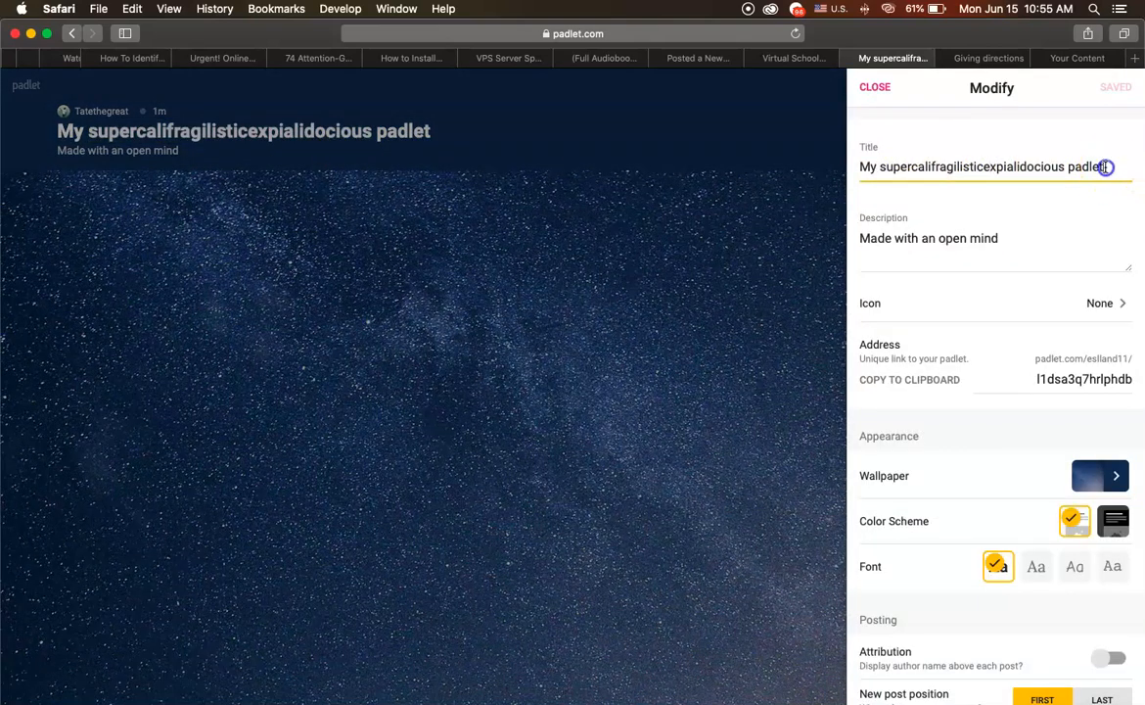
triple_click(1021, 157)
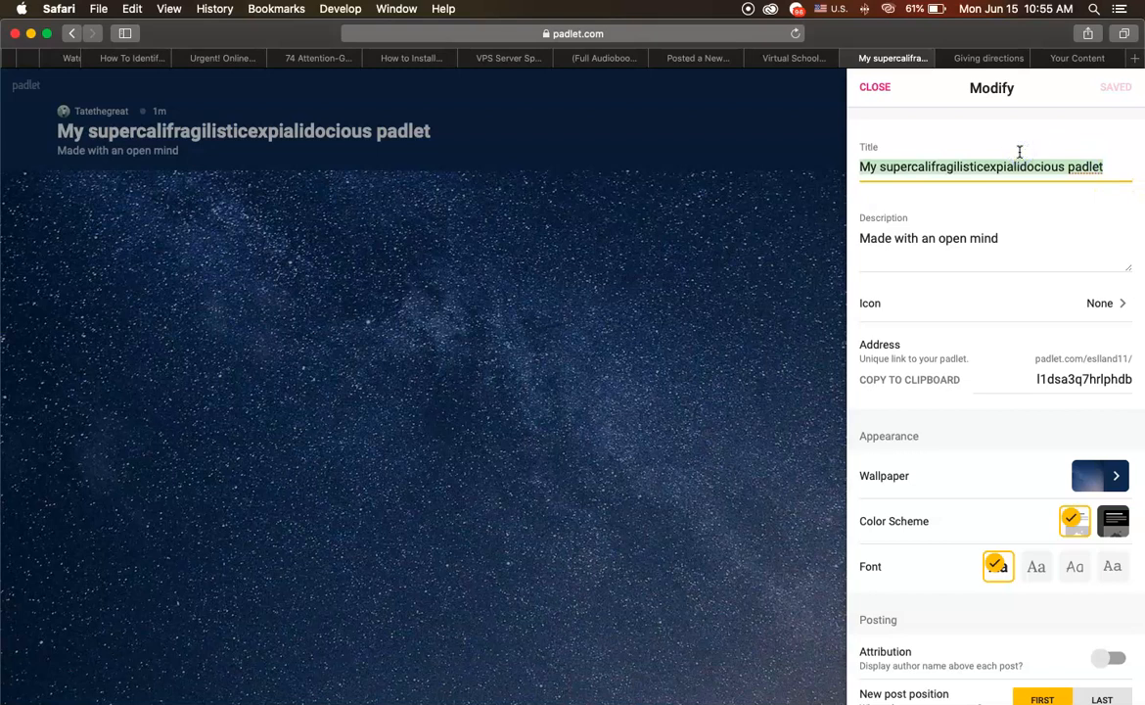
type("Giving directions")
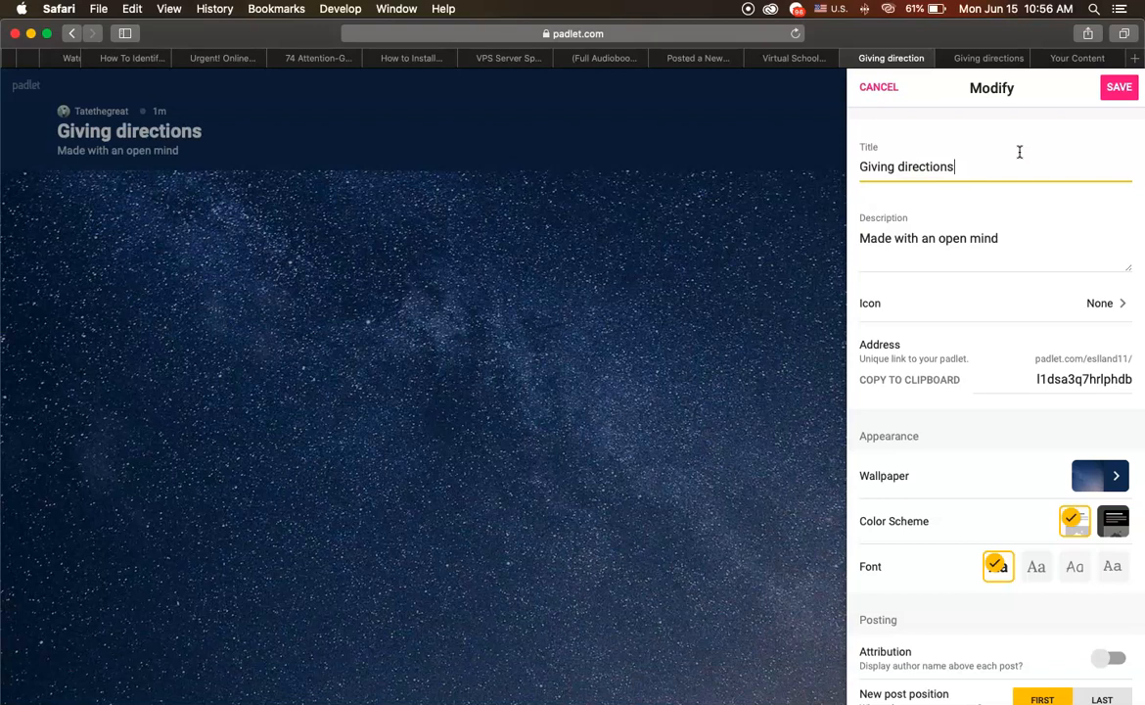
Replace the padlet's description with "In this lesson, students will be able to give directions to each other."
left_click(979, 238)
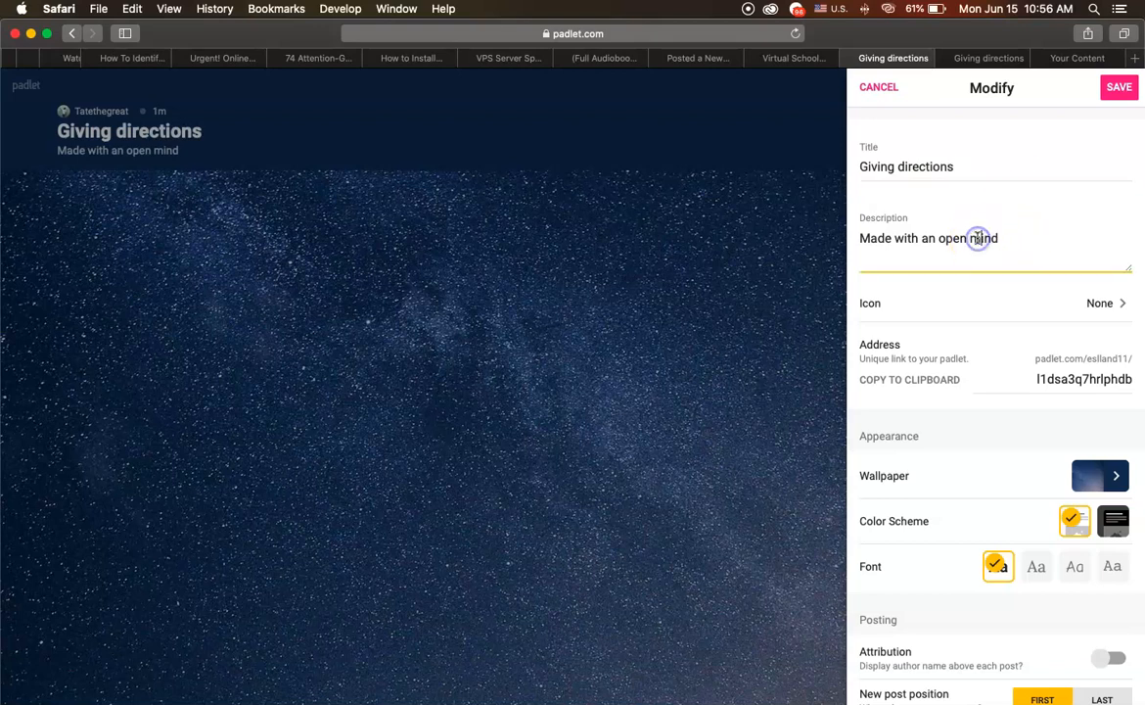
triple_click(977, 238)
type("In")
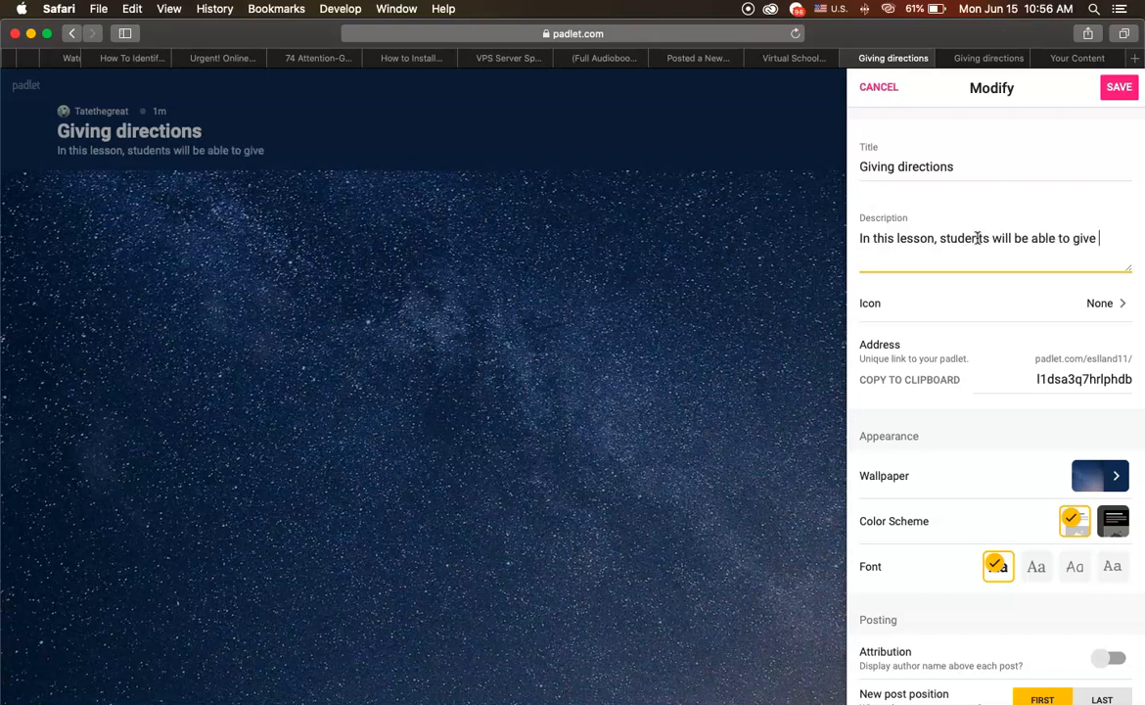
type("tions to each other")
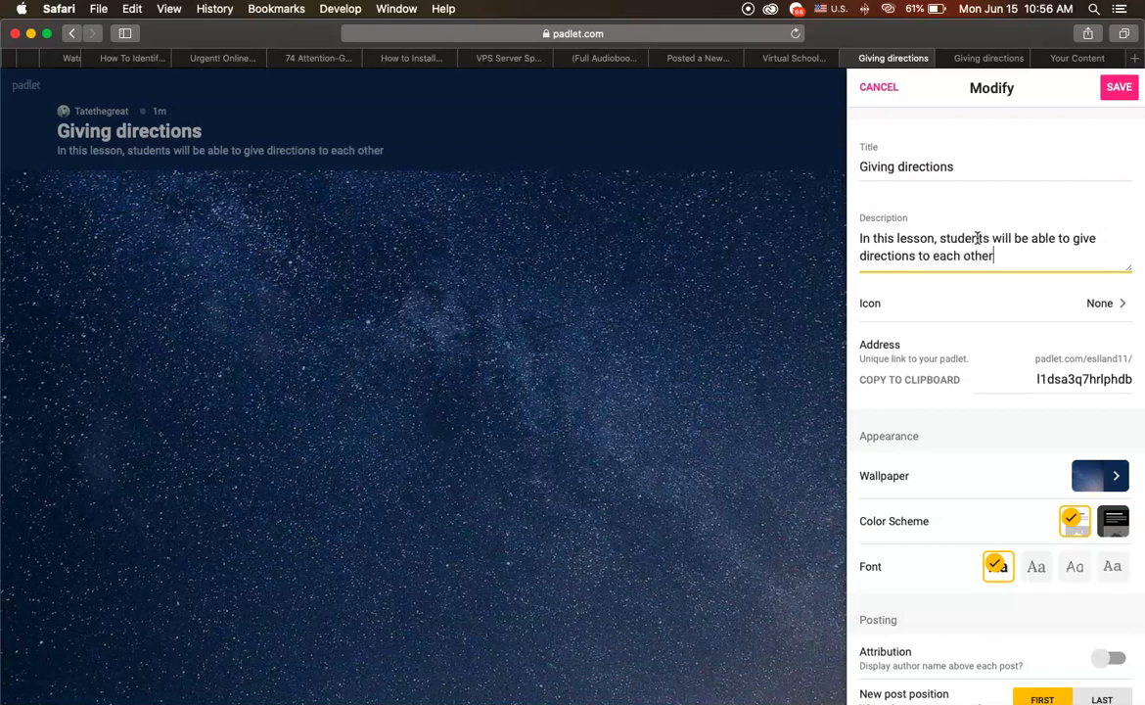
Set the padlet's icon to the green trolleybus emoji from the Travel & Places category
left_click(1096, 302)
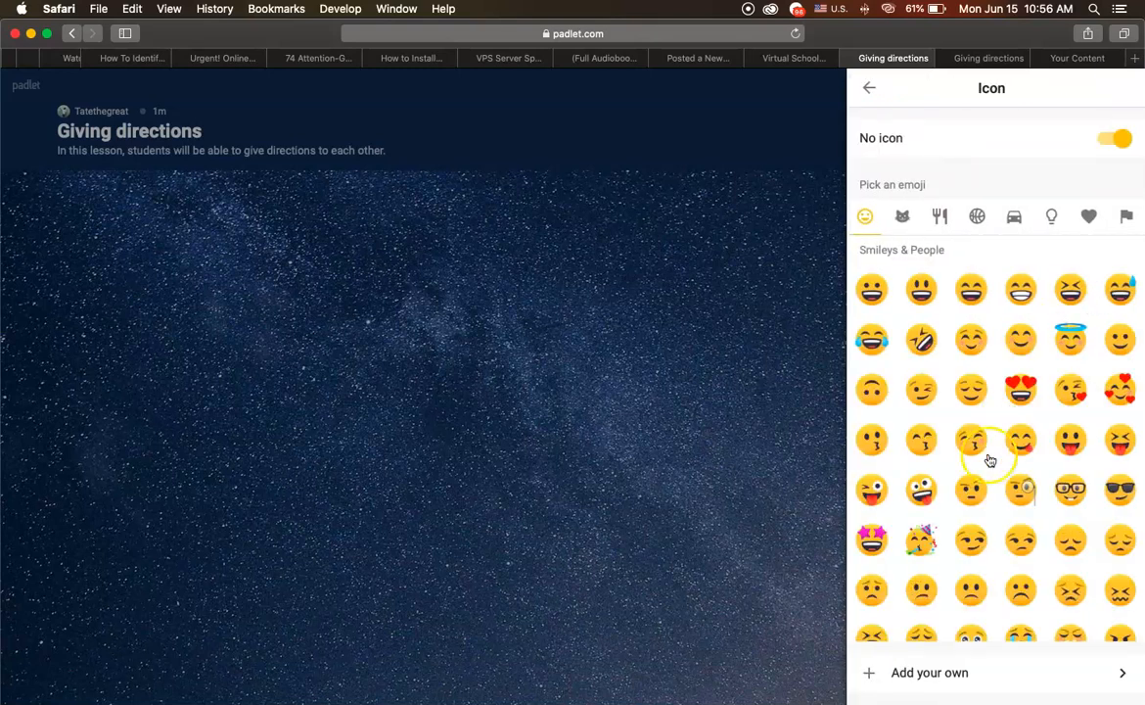
scroll(983, 458, "down", 1)
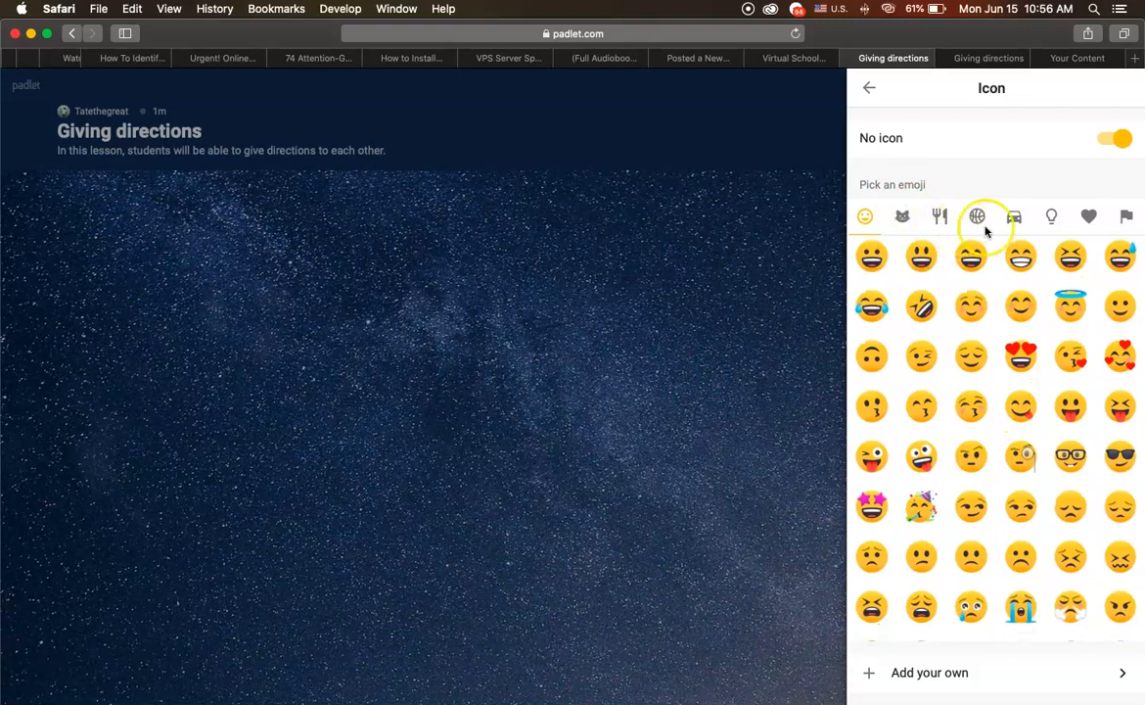
left_click(1014, 217)
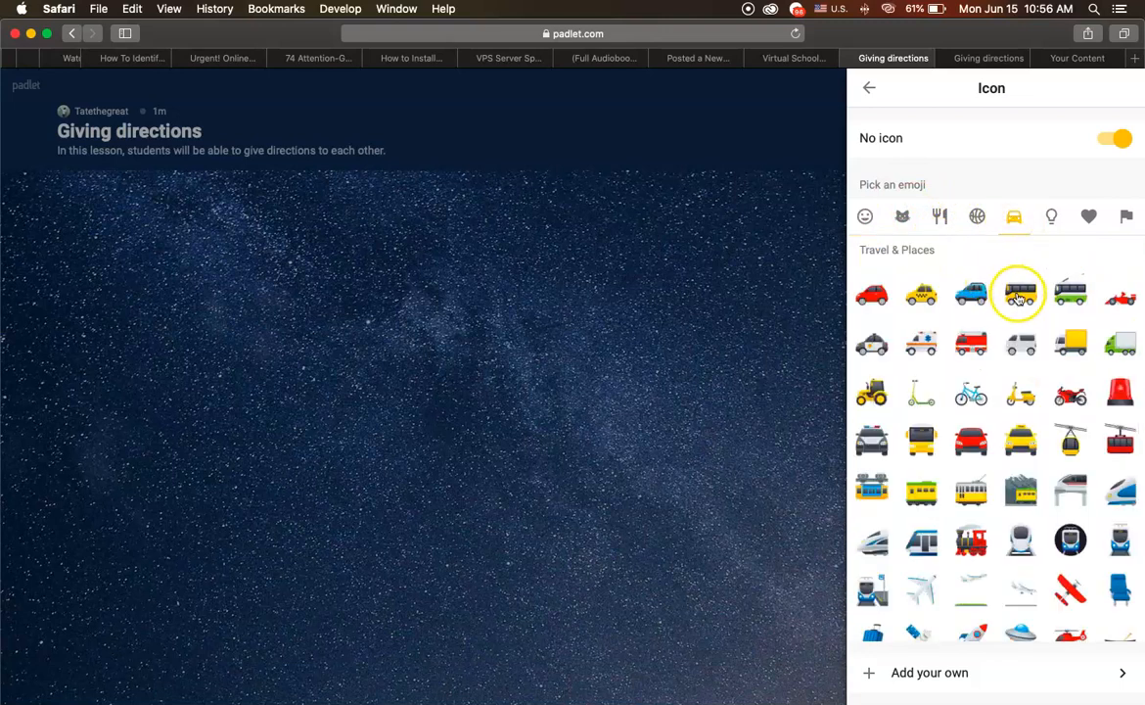
left_click(1071, 300)
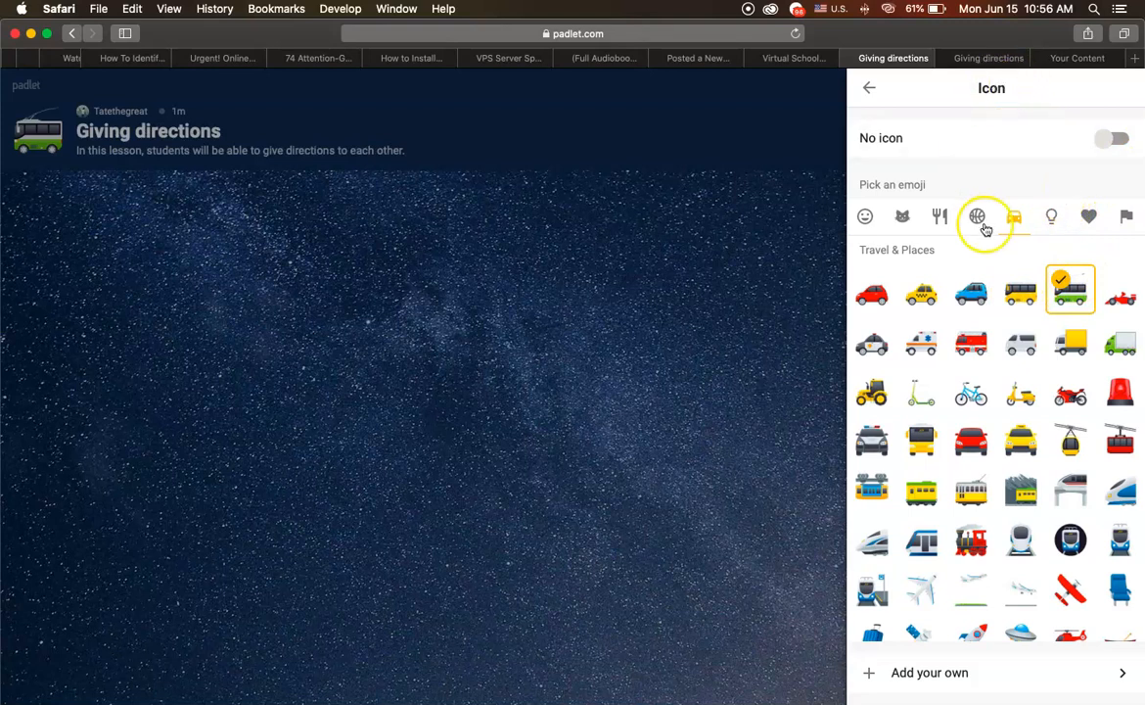
left_click(869, 91)
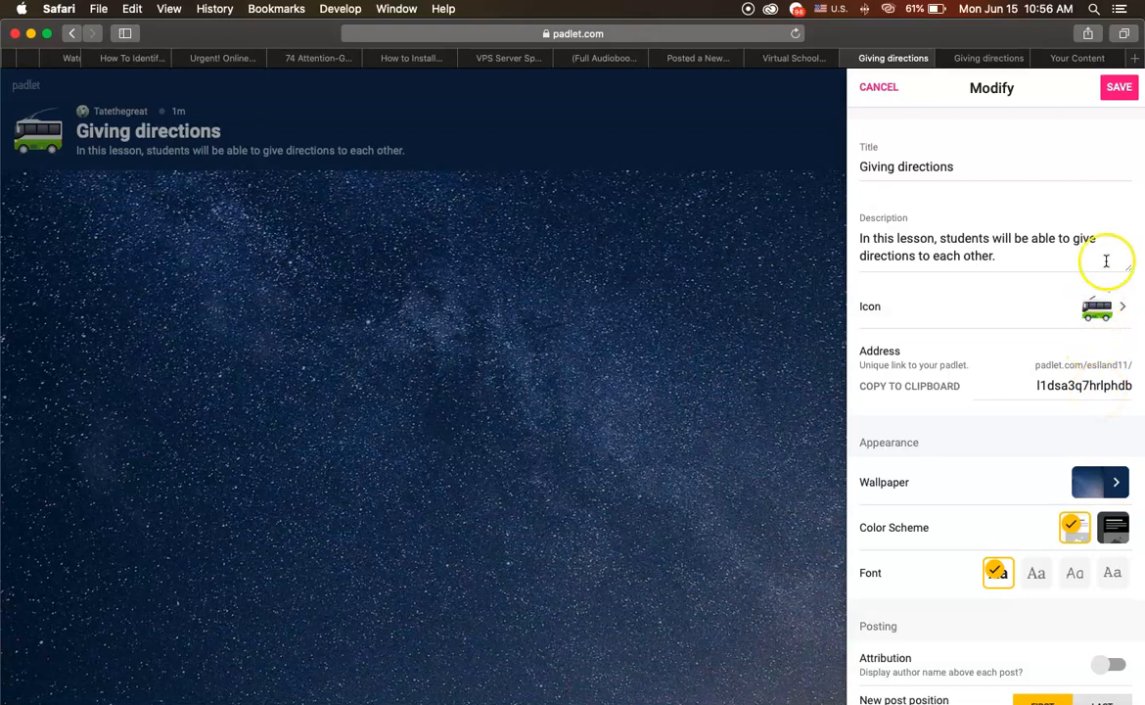
Look at the option for adding a custom icon to the padlet, leaving the icon as chosen
left_click(1115, 308)
left_click(943, 677)
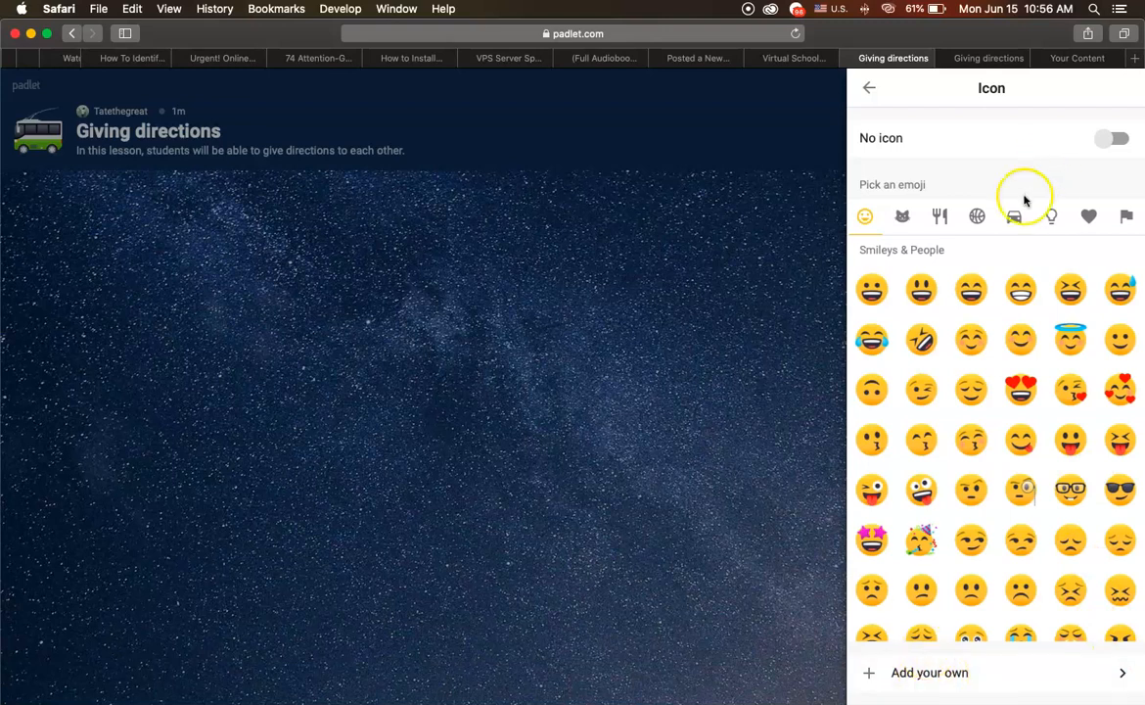
left_click(868, 87)
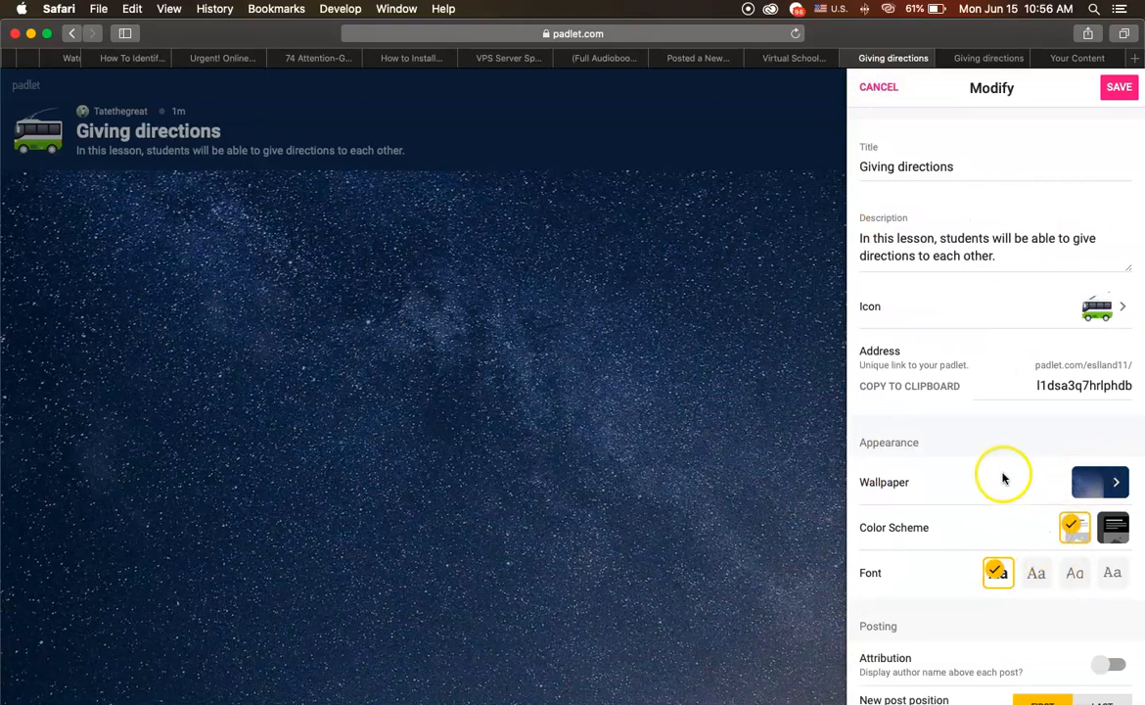
Try the Washi, Linen, Camo and Vinyl textures as the padlet's wallpaper
left_click(1101, 482)
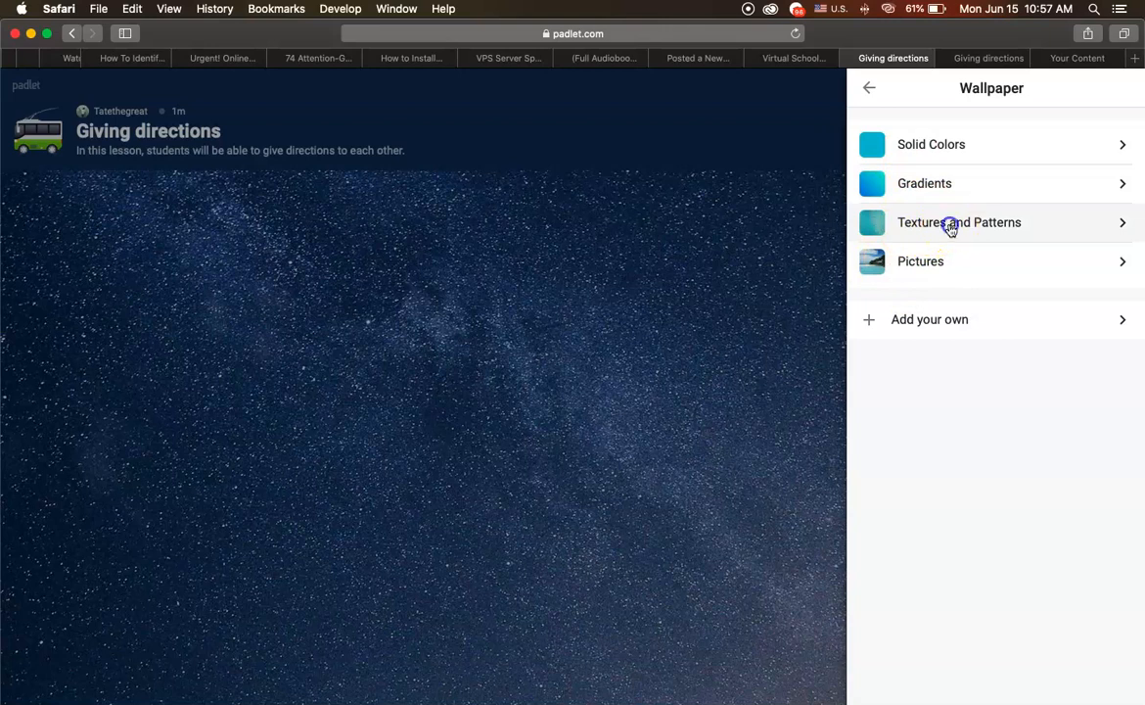
left_click(885, 239)
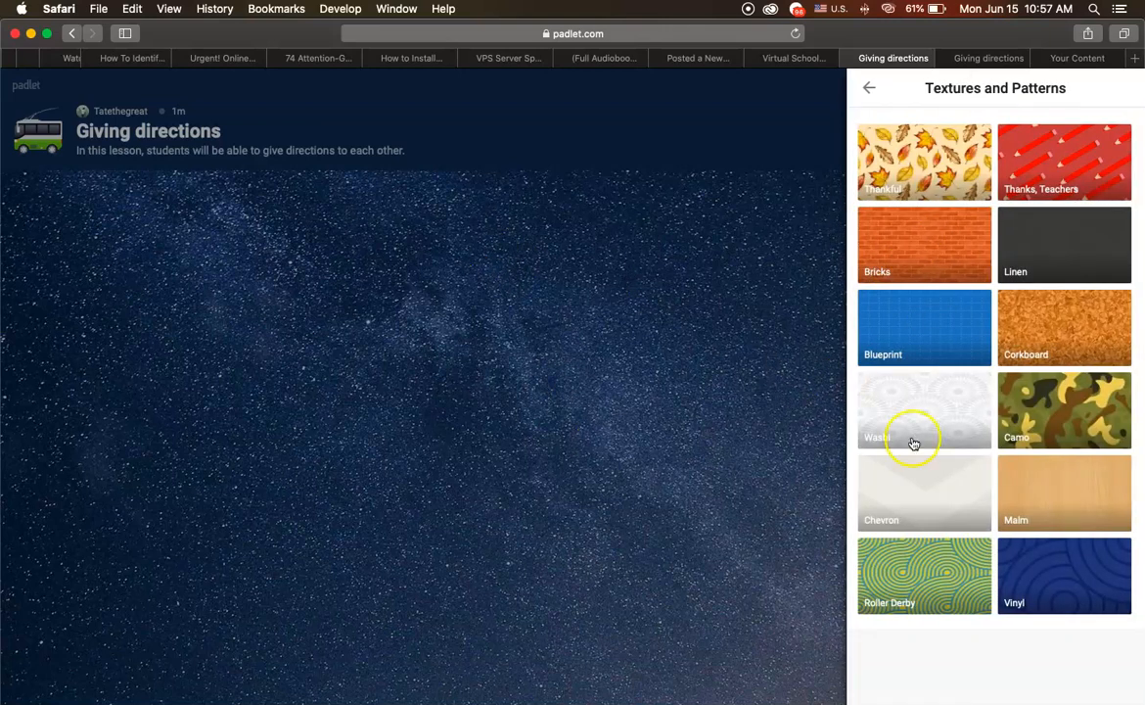
left_click(957, 413)
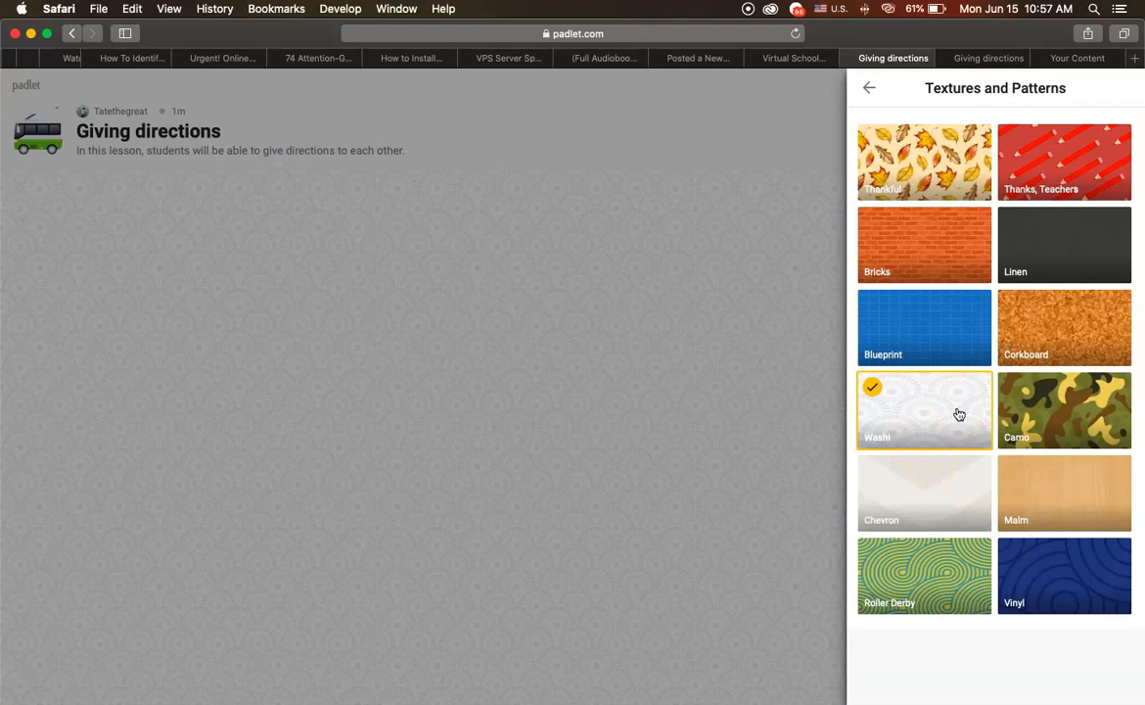
left_click(1026, 244)
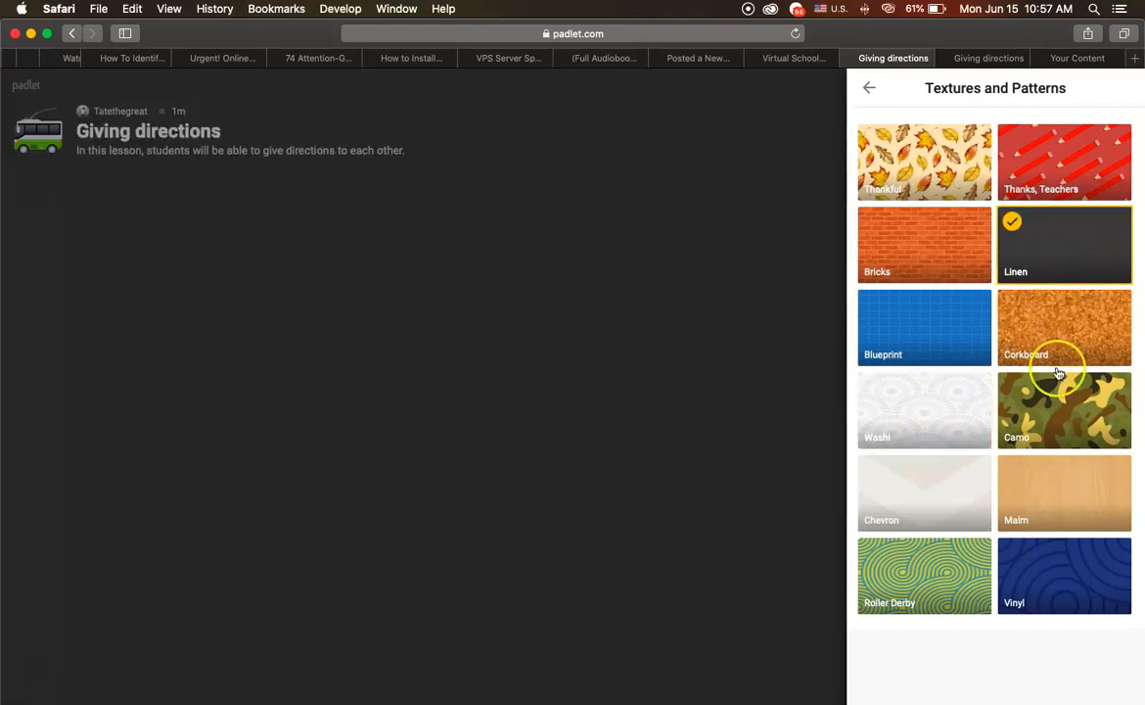
left_click(1092, 411)
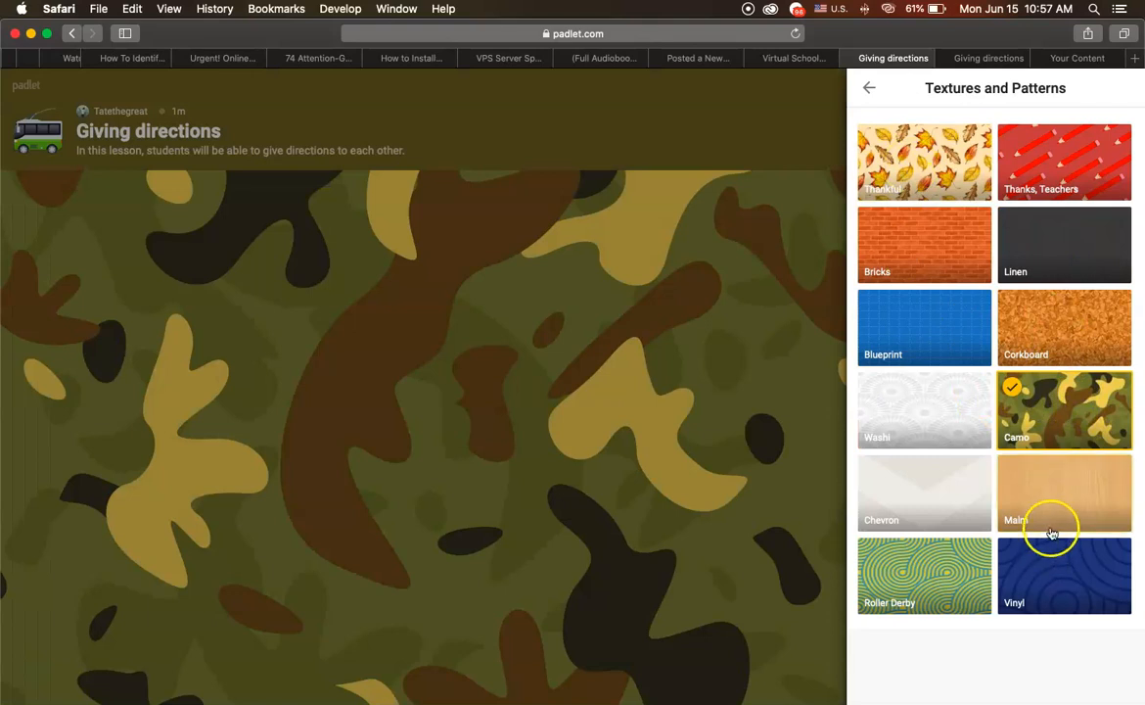
left_click(1030, 602)
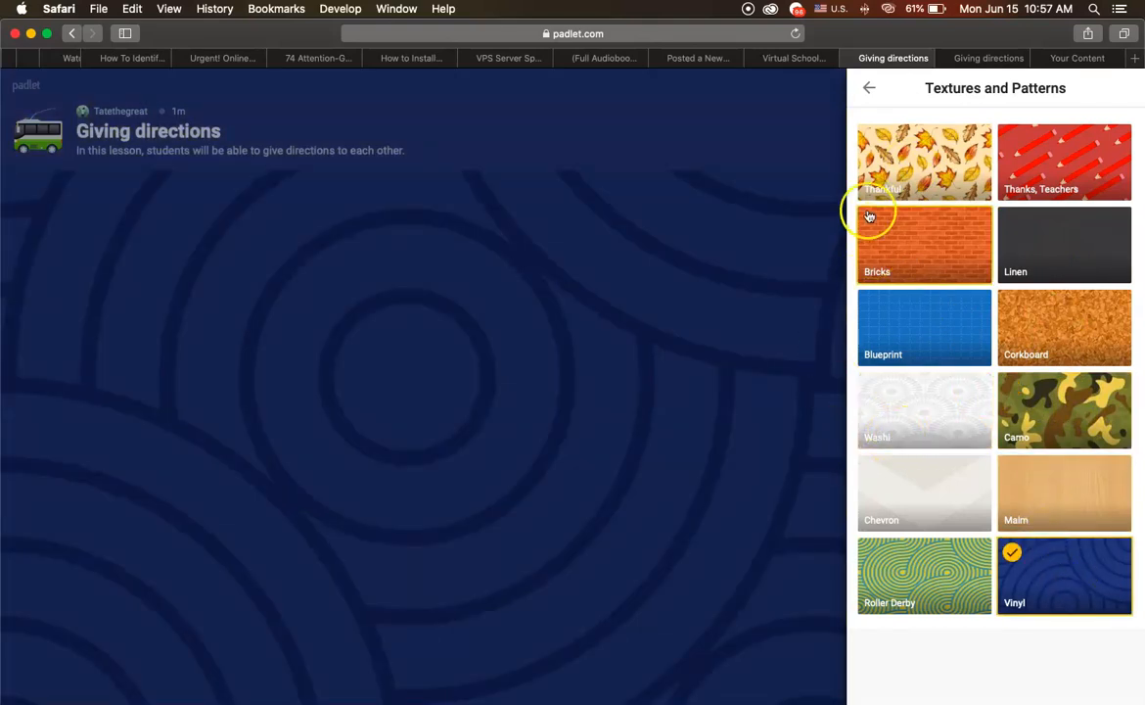
left_click(868, 88)
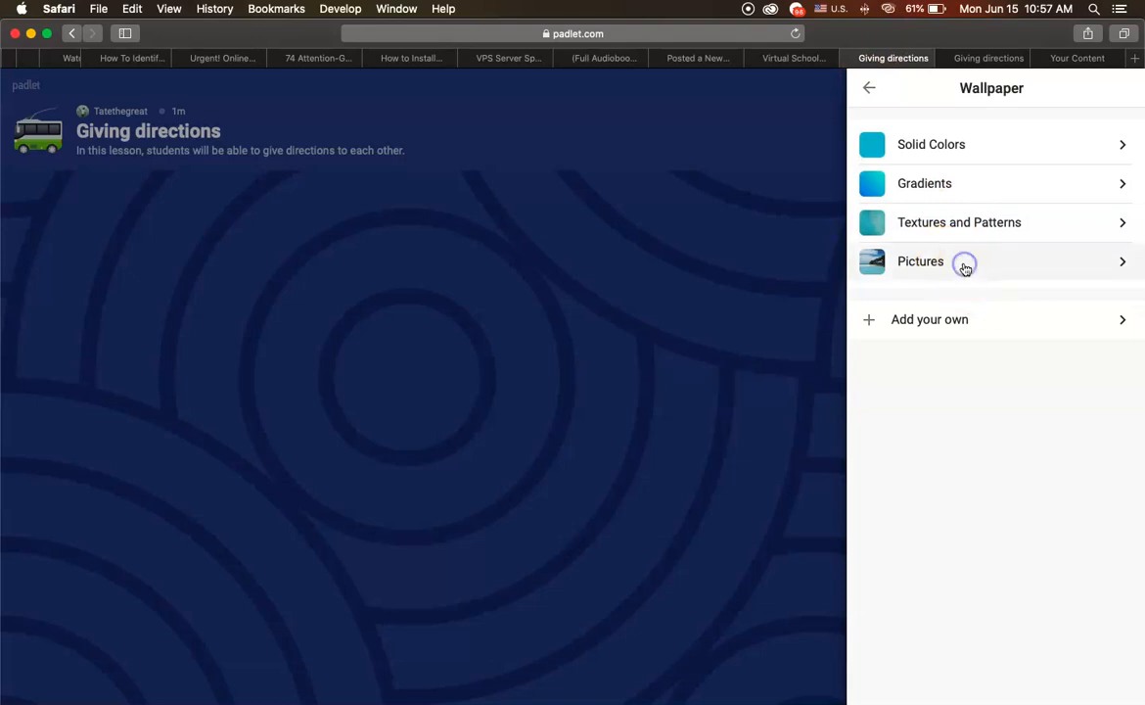
Preview the Sunset, Blackboard, My Tasks and All Eyes on You pictures, and set the padlet's wallpaper to the Jetpack picture
left_click(926, 272)
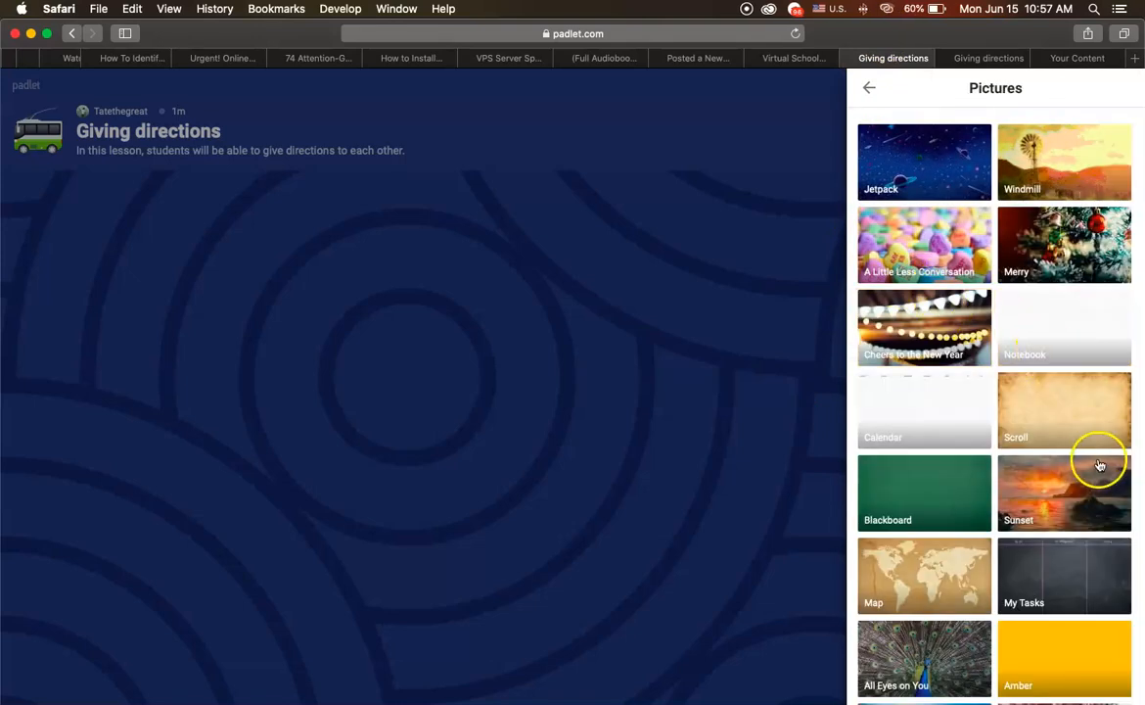
left_click(1093, 492)
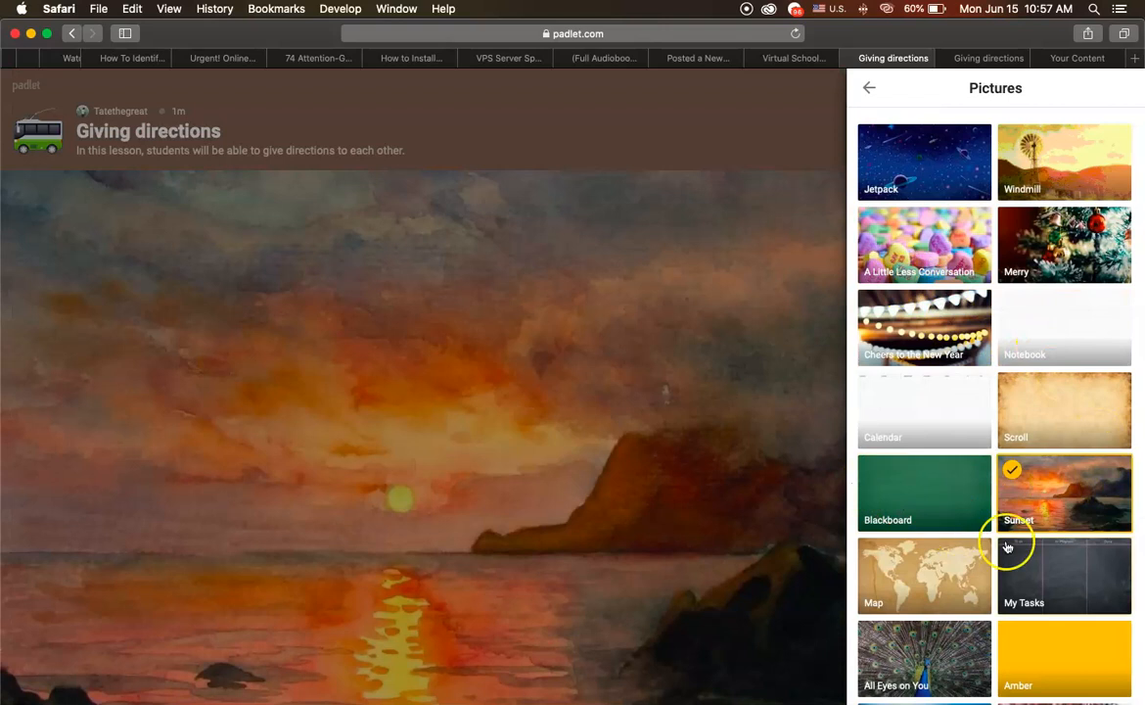
left_click(905, 503)
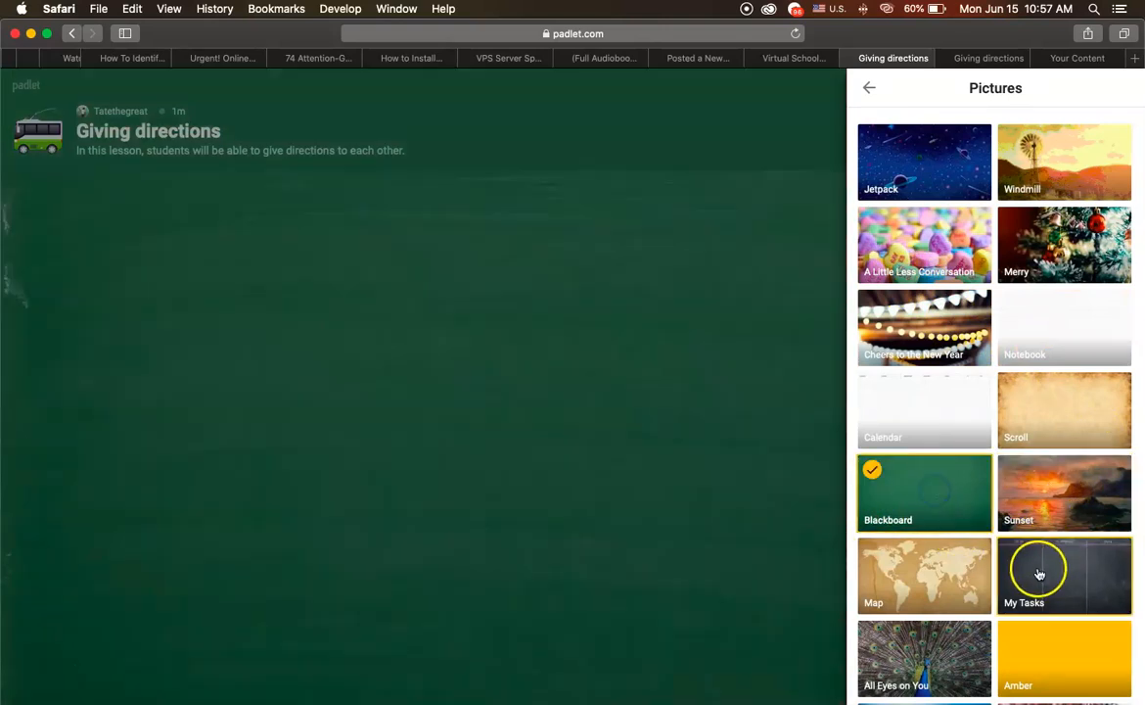
left_click(1038, 568)
left_click(958, 645)
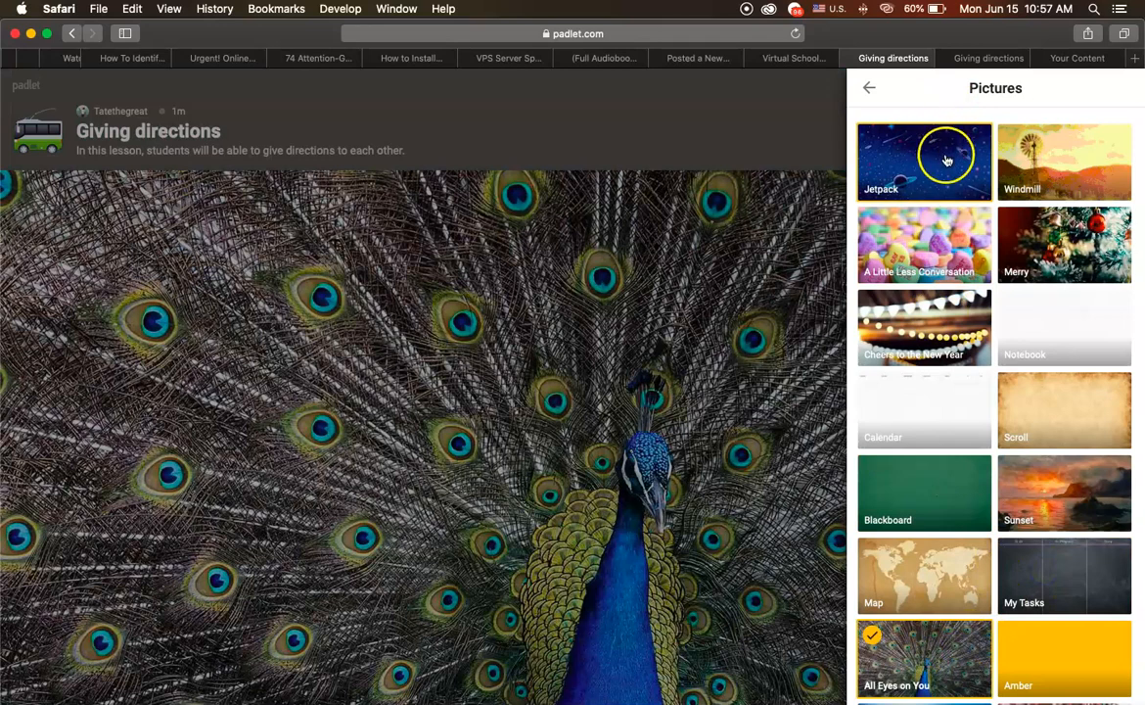
left_click(947, 161)
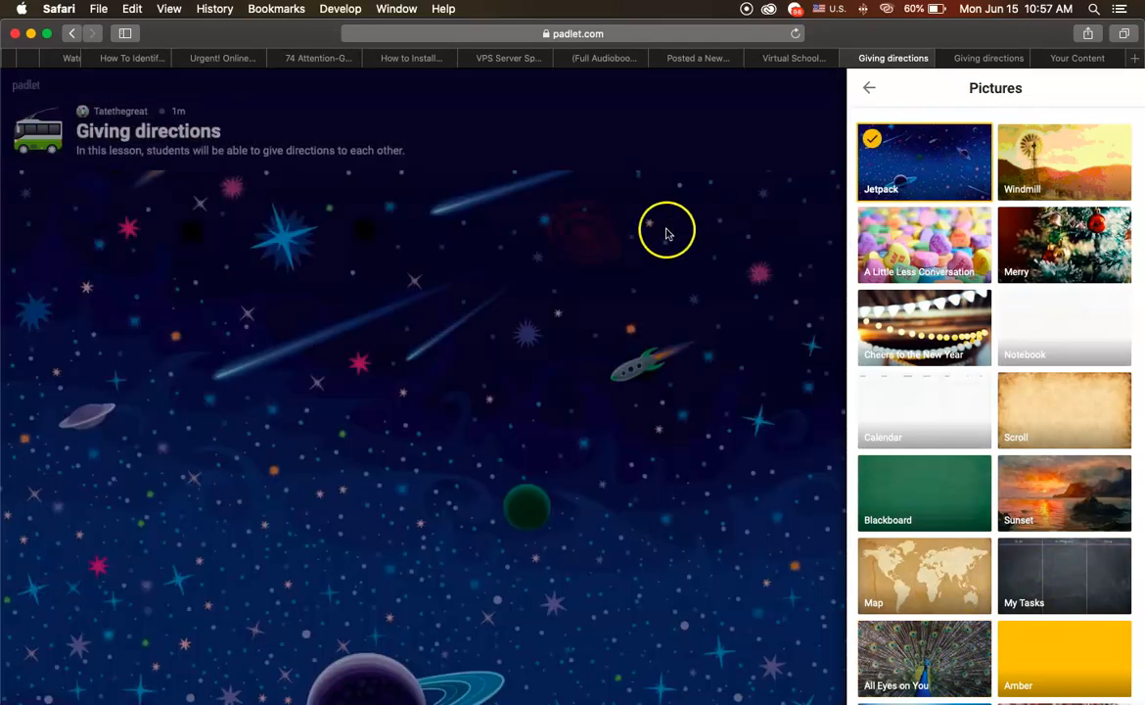
left_click(870, 88)
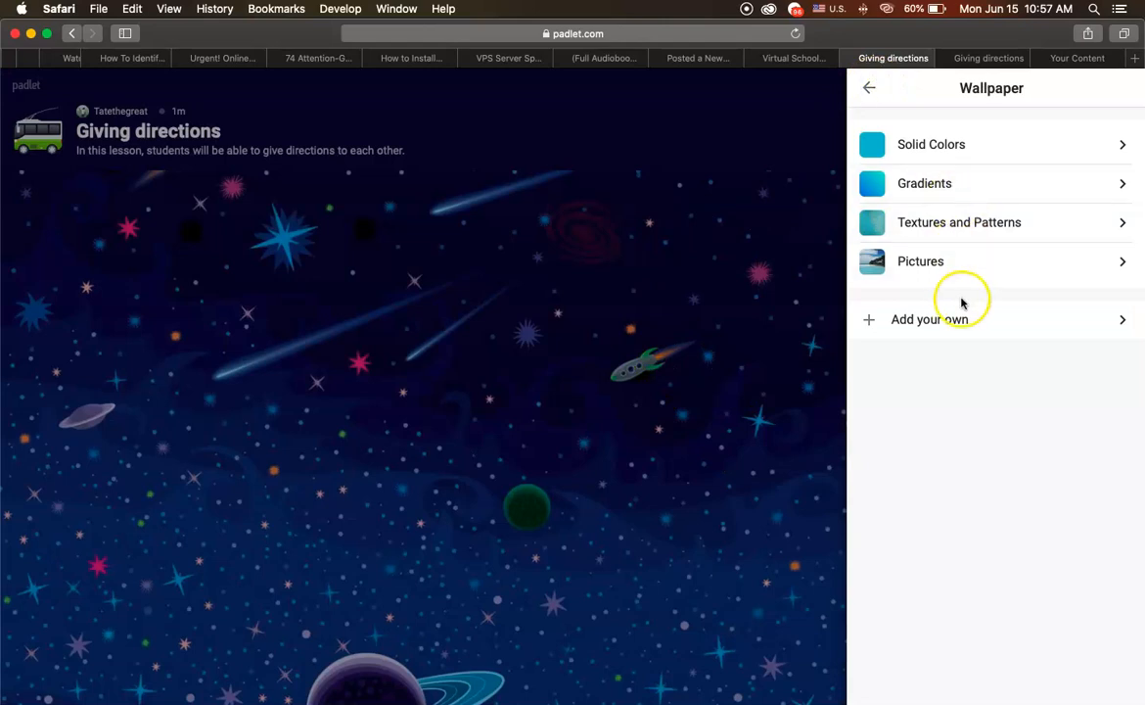
left_click(870, 88)
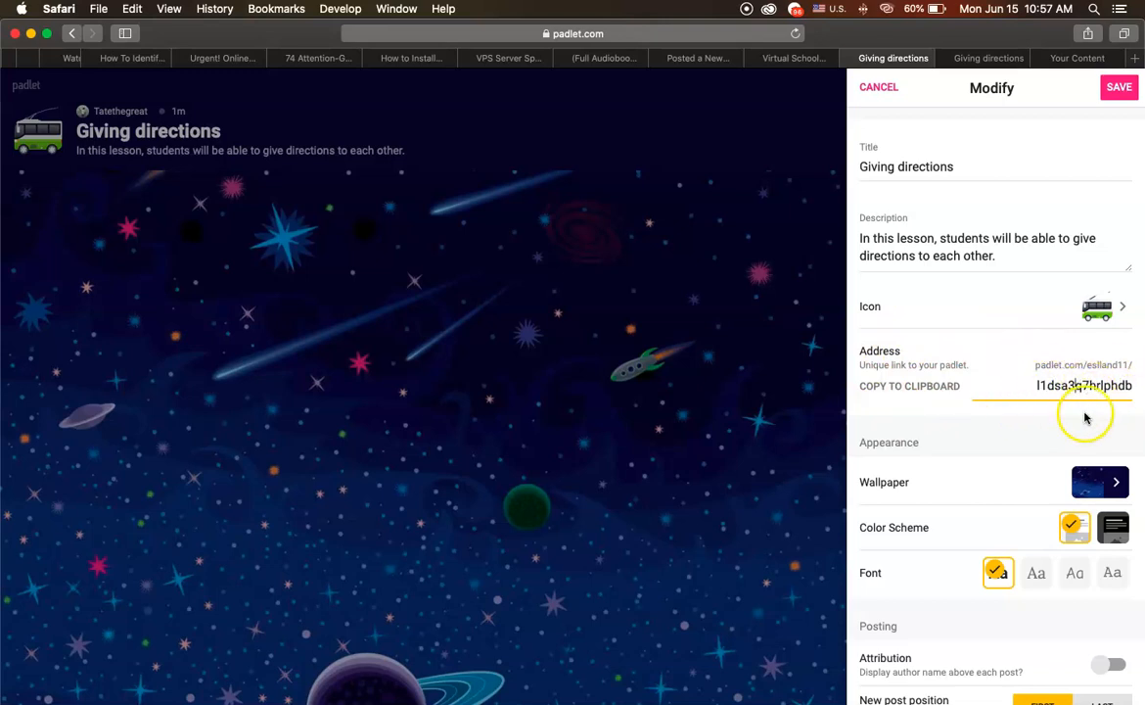
Copy the padlet's unique link to the clipboard
left_click(941, 390)
left_click(1031, 391)
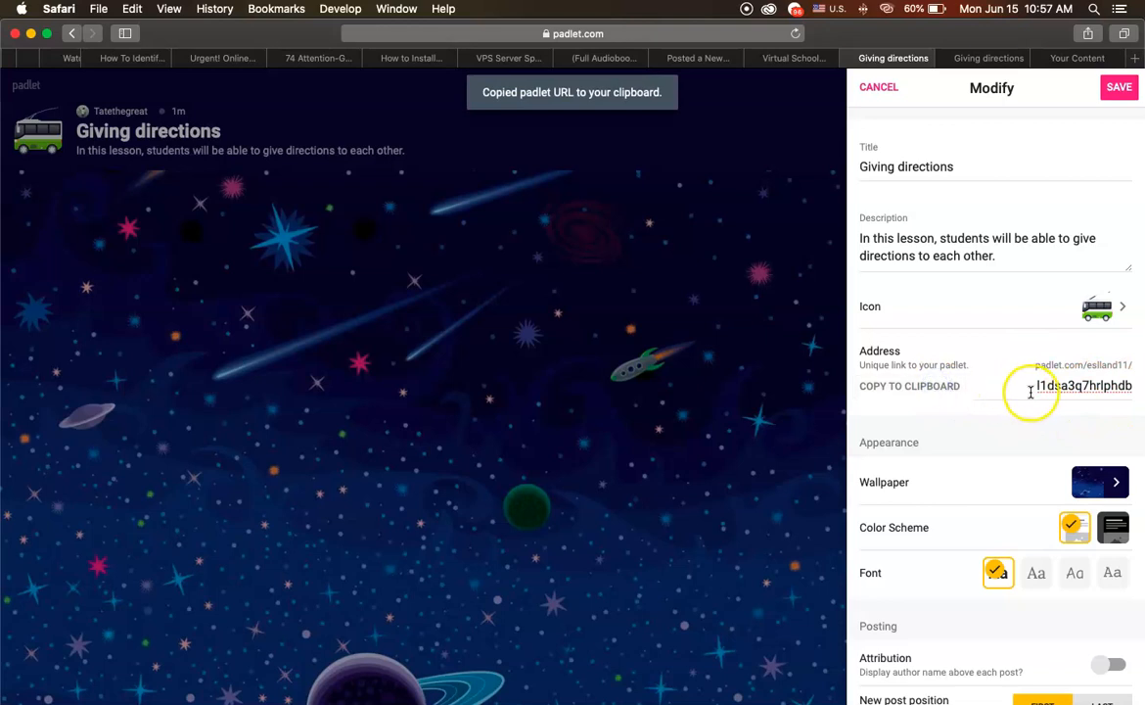
Turn on comments in the posting settings so that viewers can comment on posts
scroll(1009, 479, "down", 3)
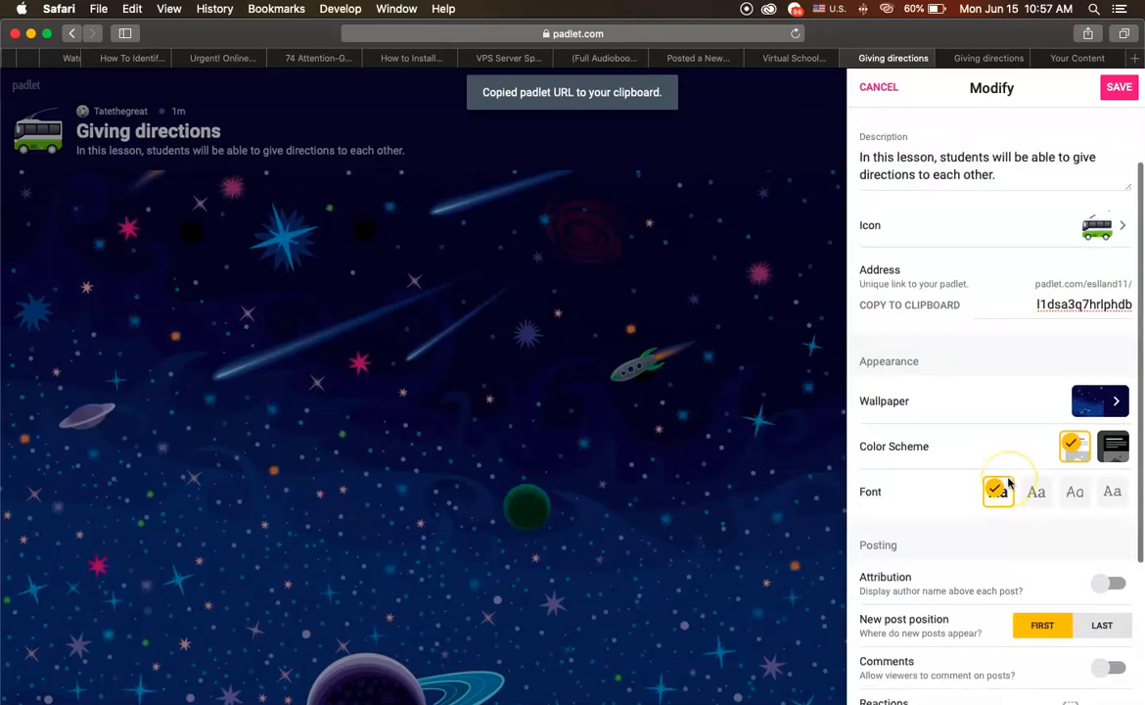
left_click(1018, 503)
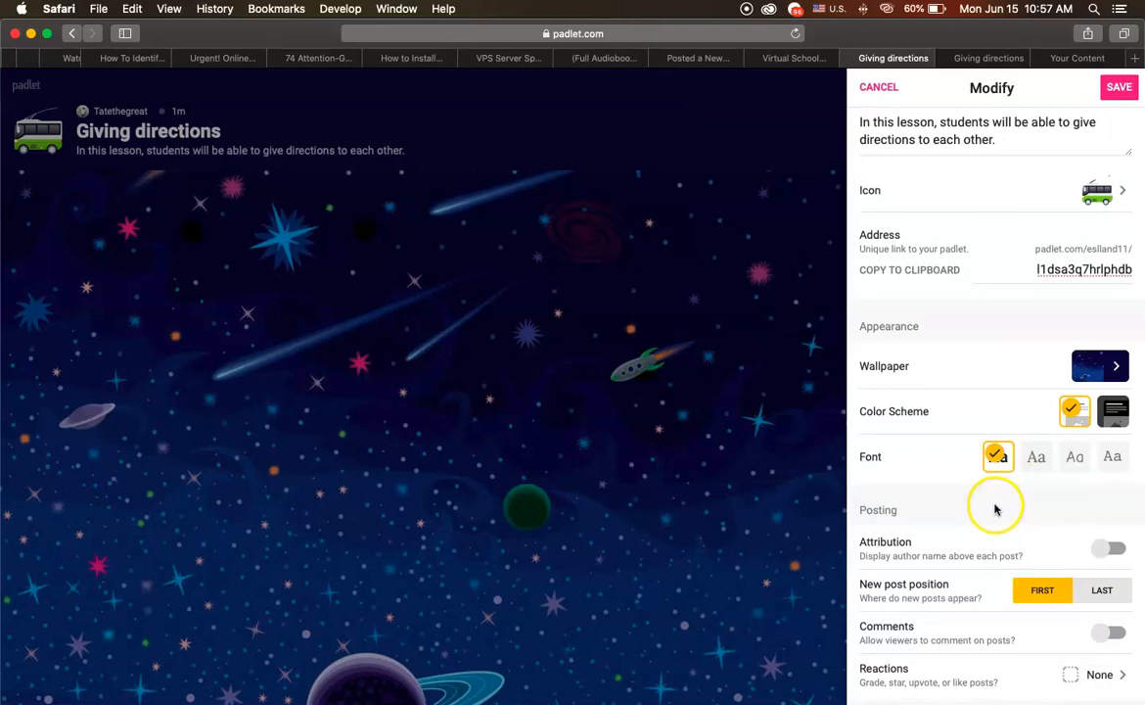
scroll(996, 549, "down", 2)
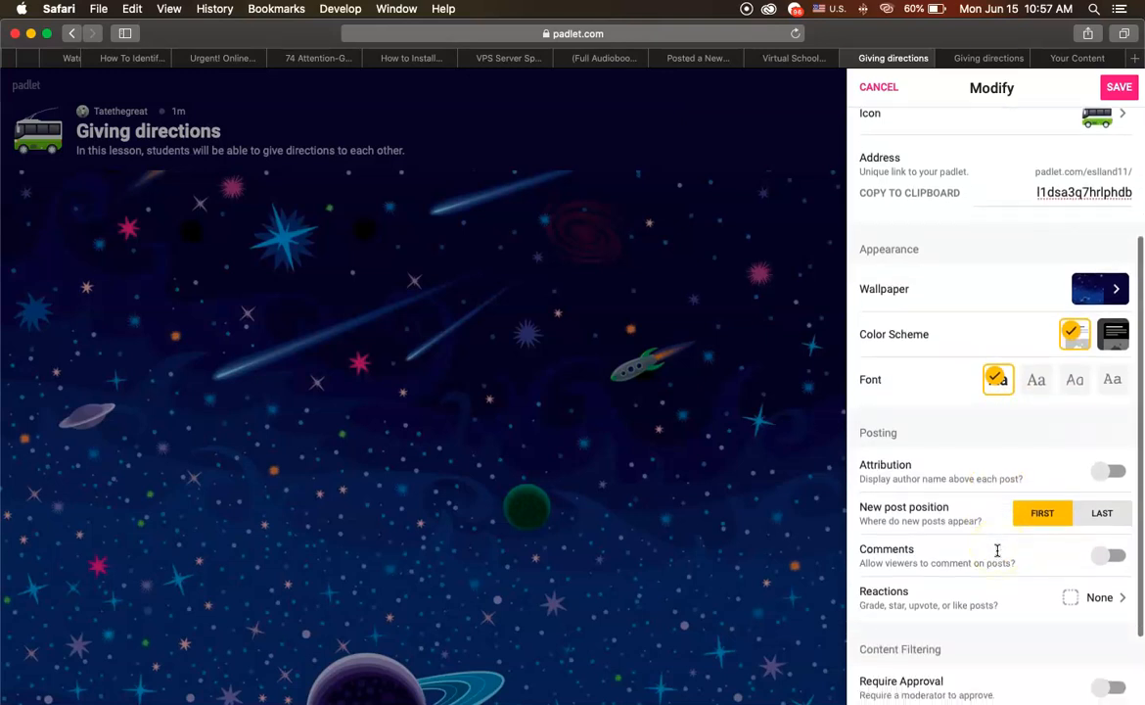
scroll(989, 391, "up", 2)
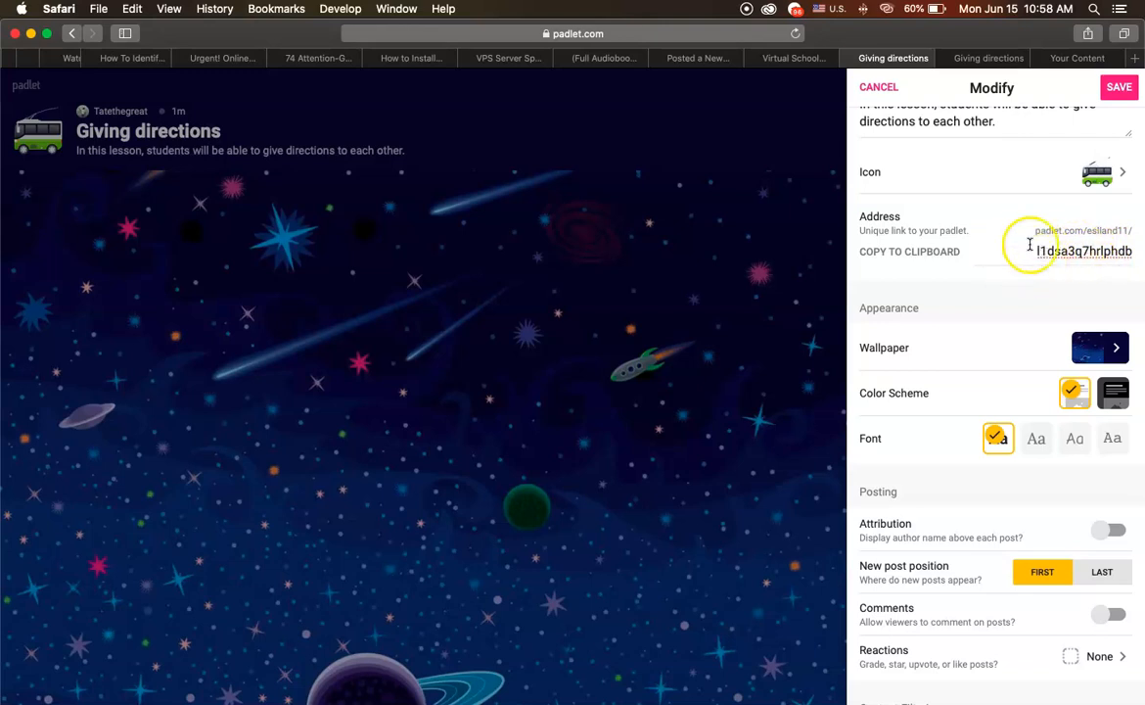
scroll(1013, 332, "down", 1)
scroll(1013, 333, "down", 2)
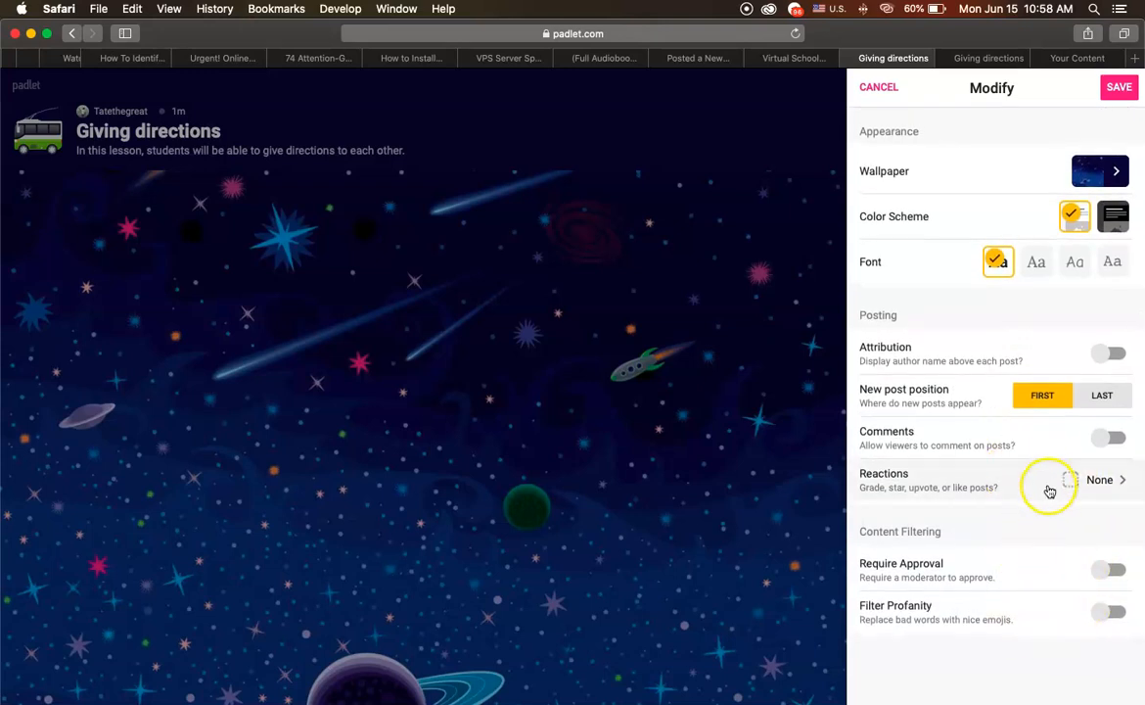
left_click(1106, 438)
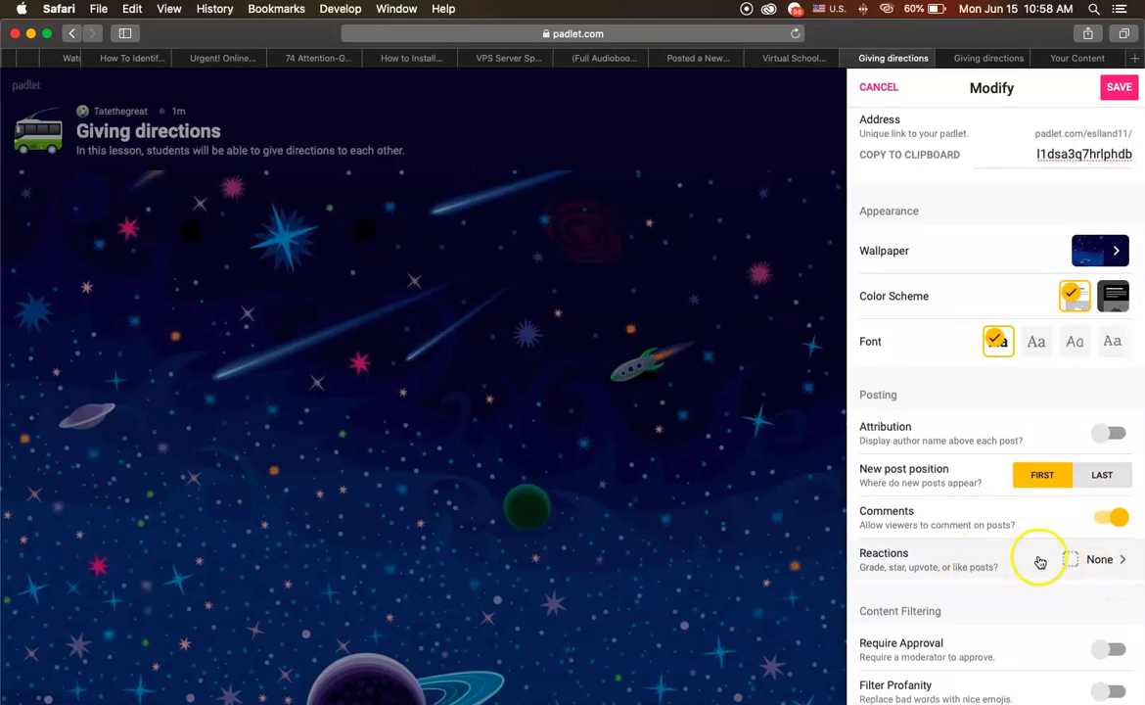
Try the Like and Star reactions for posts, and set the padlet's reactions to Vote
left_click(1081, 563)
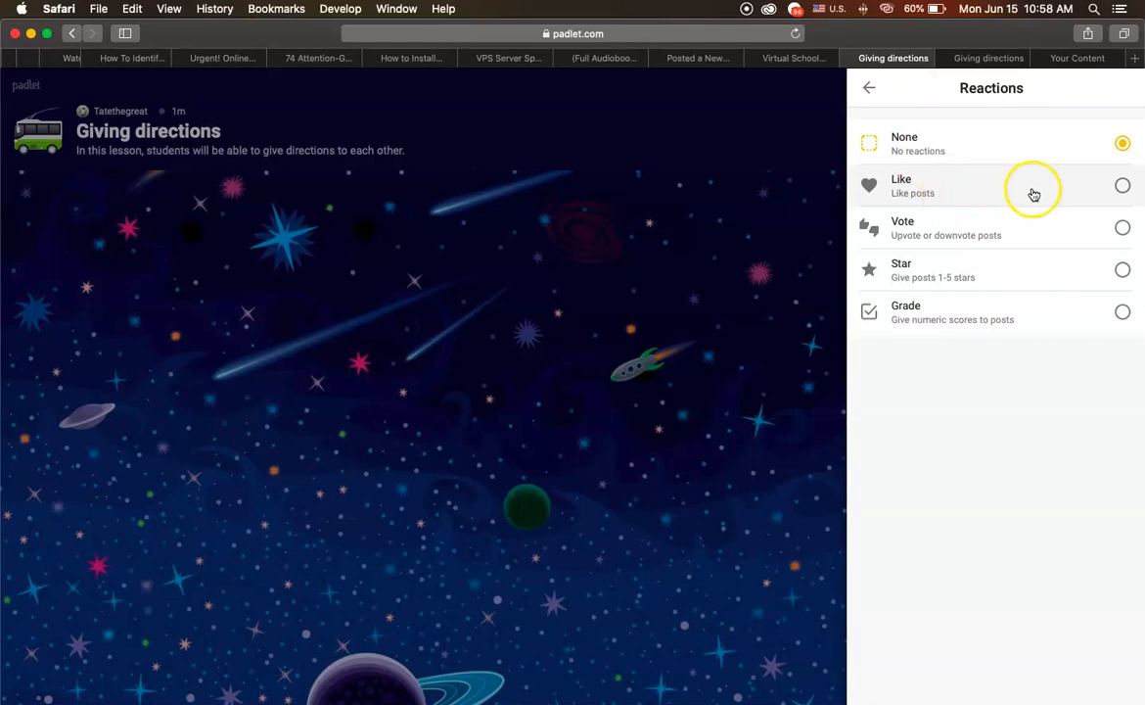
left_click(1065, 192)
left_click(1032, 285)
left_click(1030, 235)
left_click(869, 87)
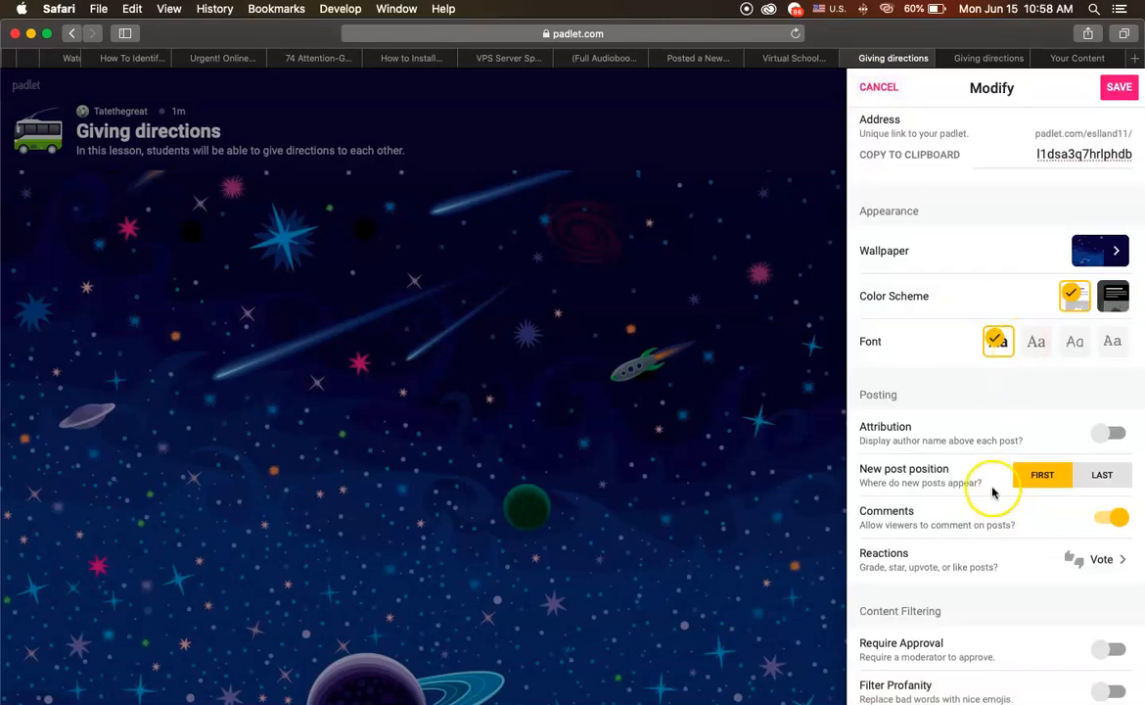
Check the content filtering options, then save the modified padlet settings and return to the wall
scroll(1055, 633, "down", 2)
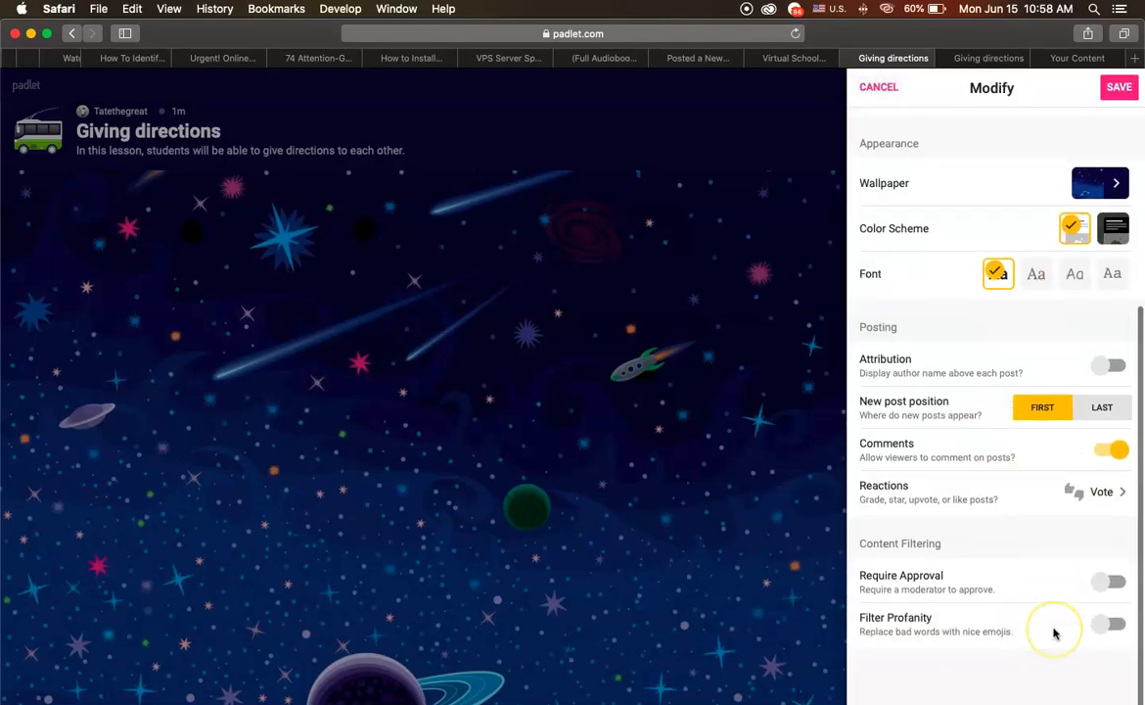
scroll(1054, 633, "down", 1)
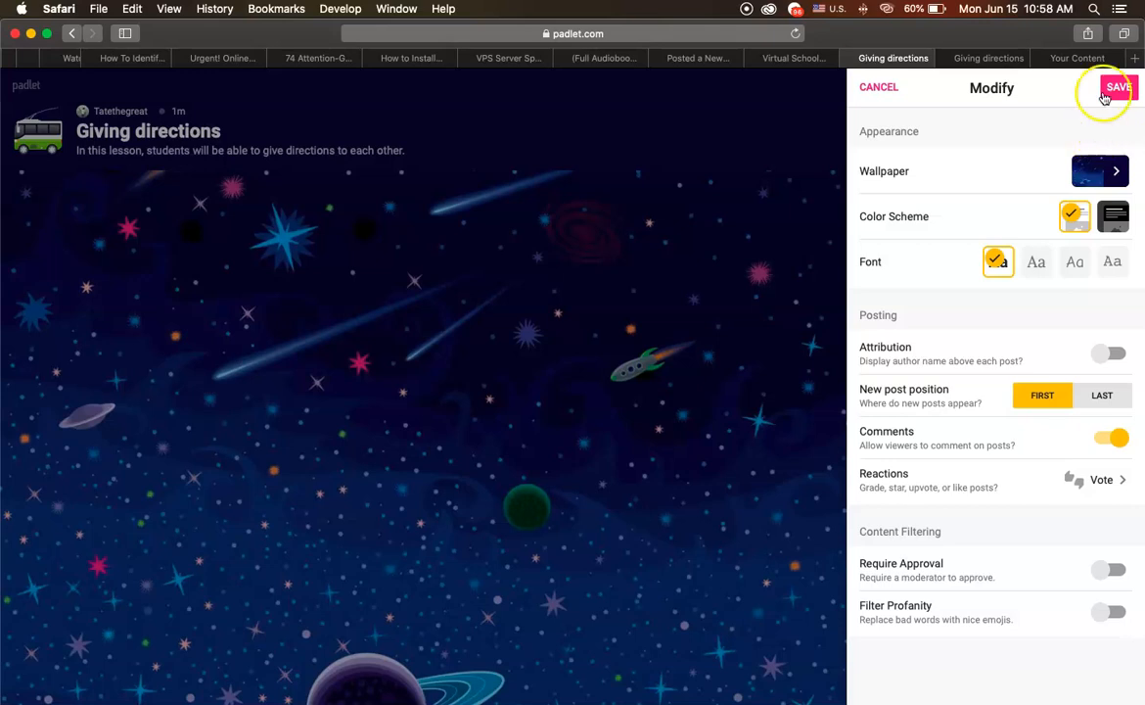
scroll(951, 209, "up", 8)
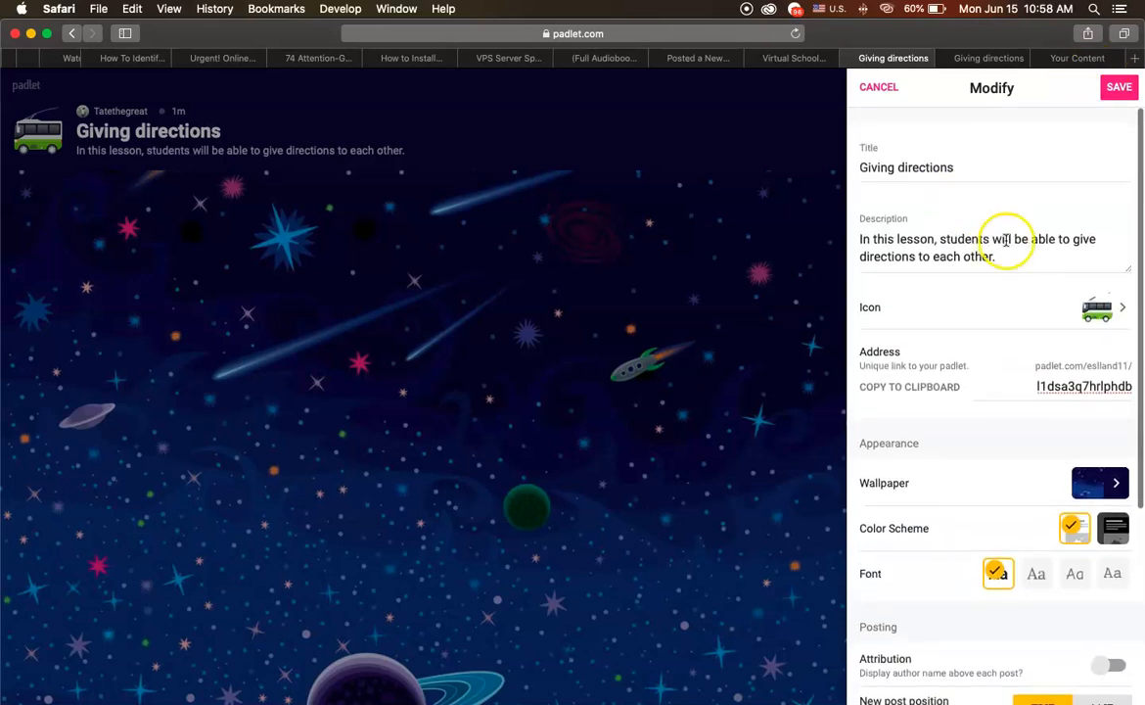
left_click(1113, 88)
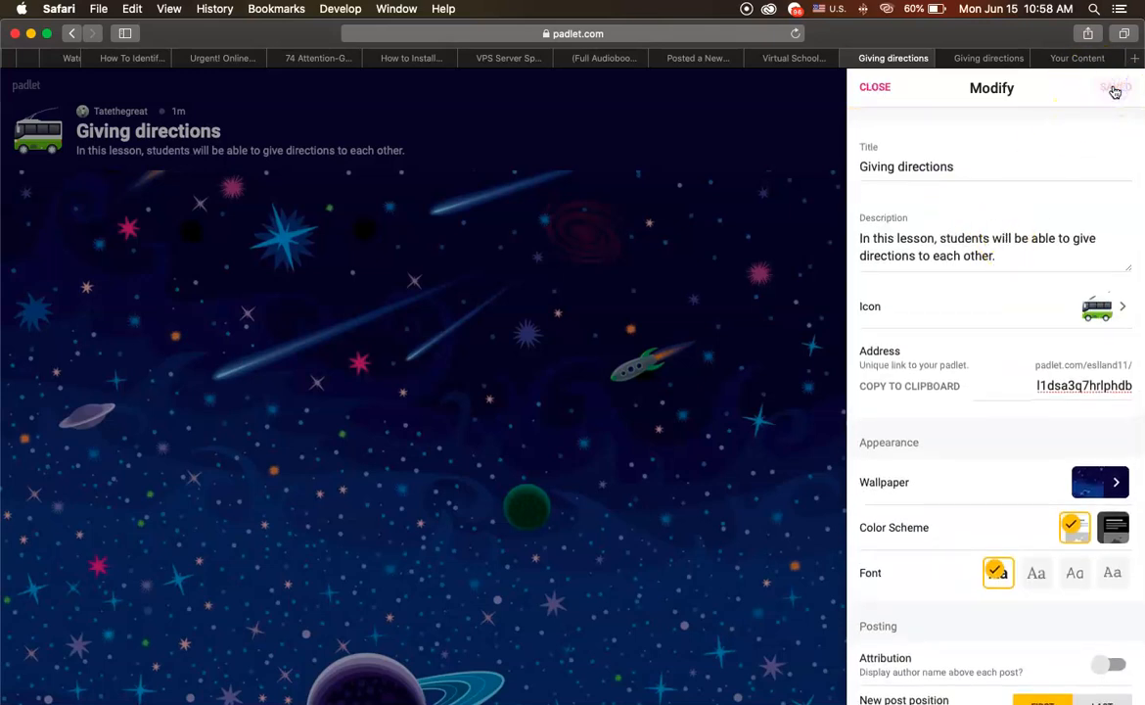
left_click(875, 87)
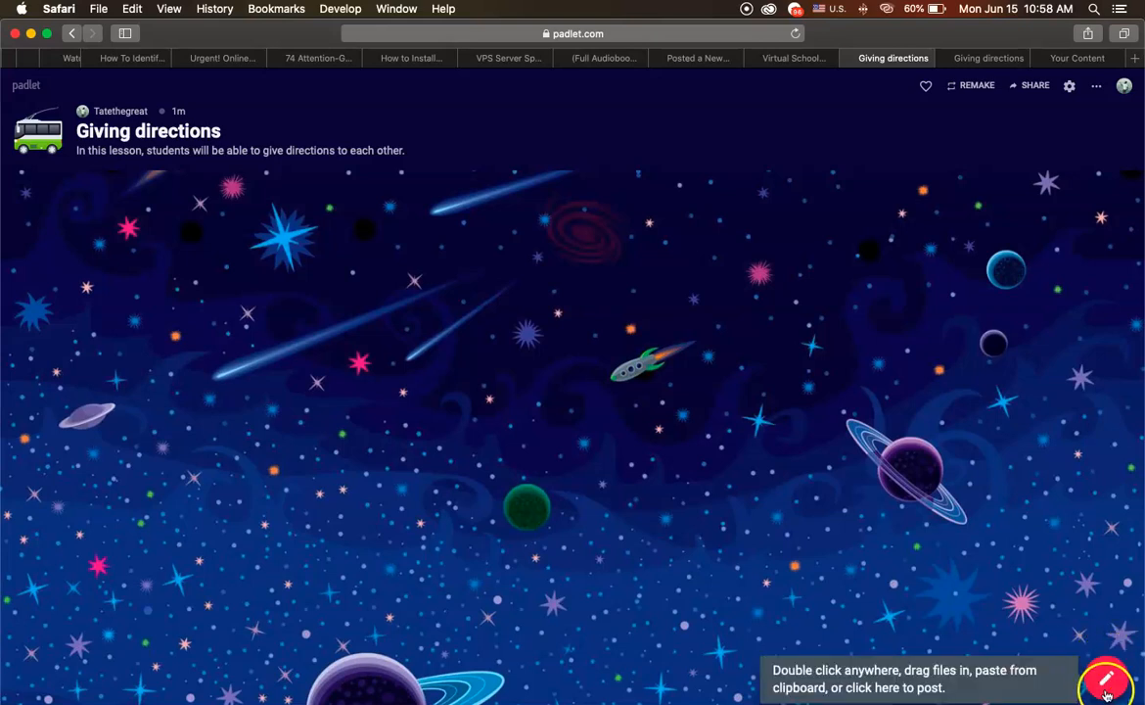
Create a post titled "How do you get to school?" with the text "I get to school by:" and the searched image of six transport cards
left_click(1106, 685)
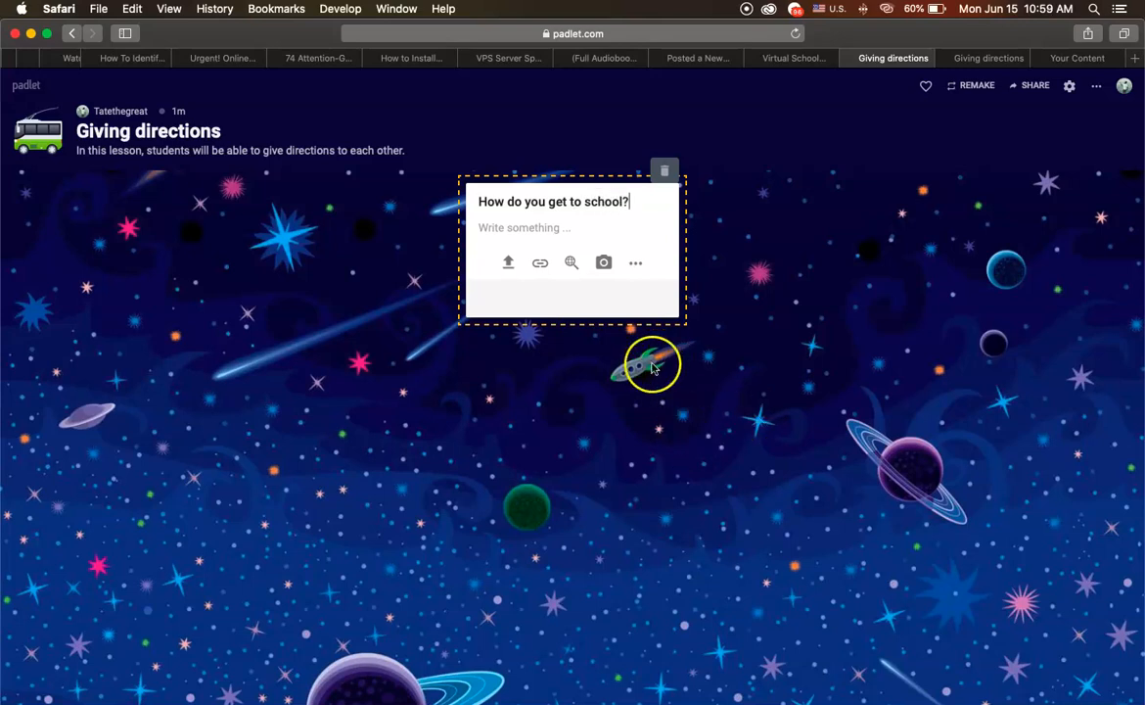
left_click(535, 225)
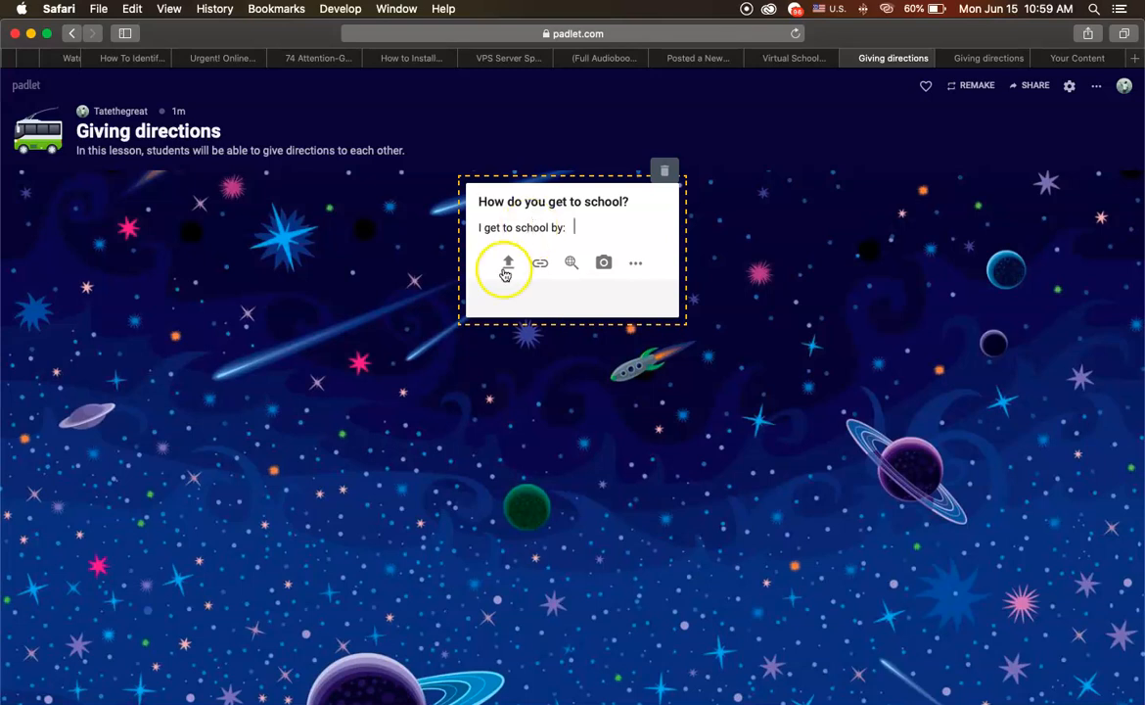
left_click(572, 265)
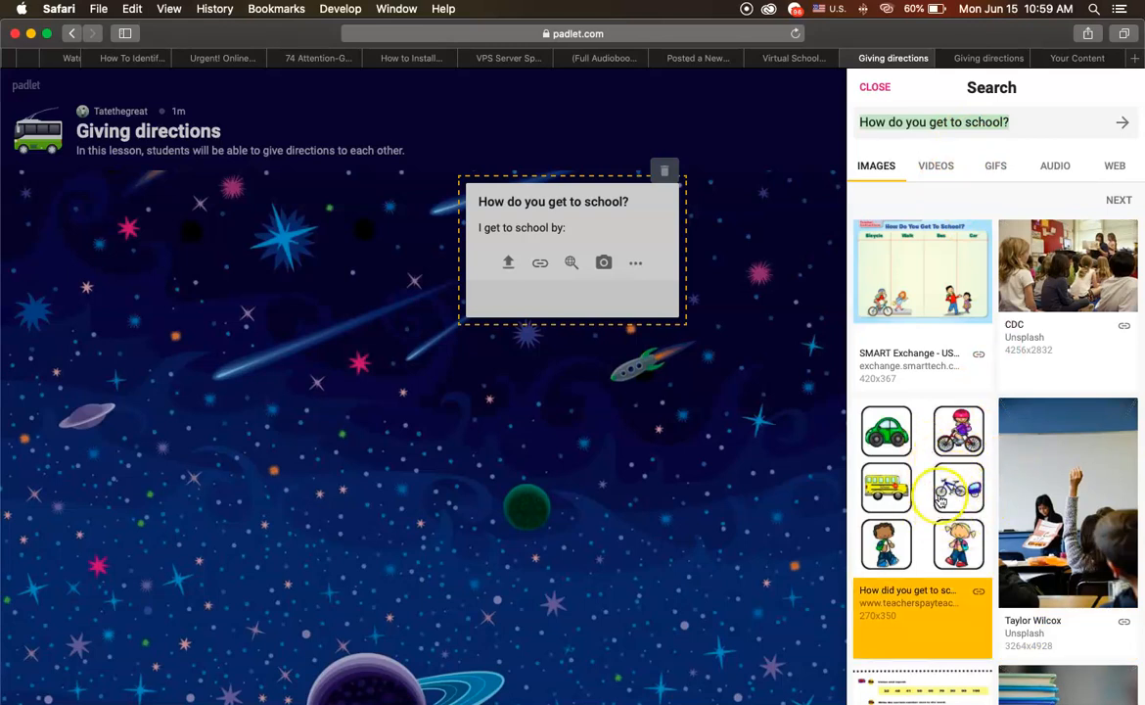
left_click(941, 500)
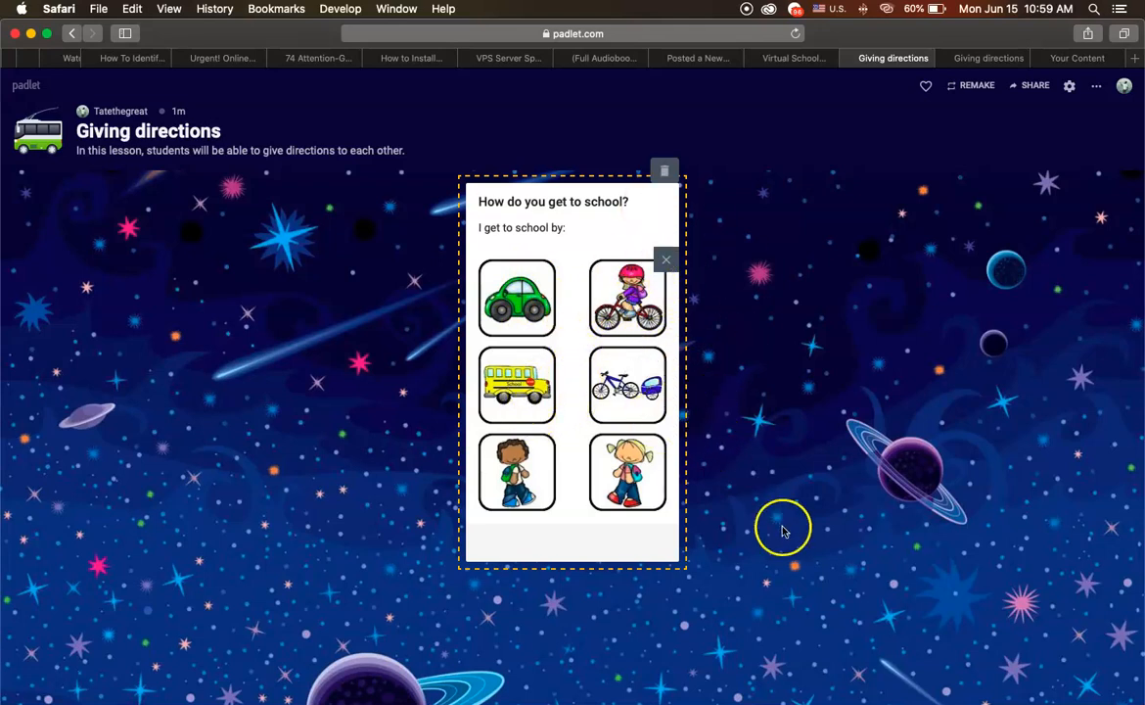
left_click(663, 175)
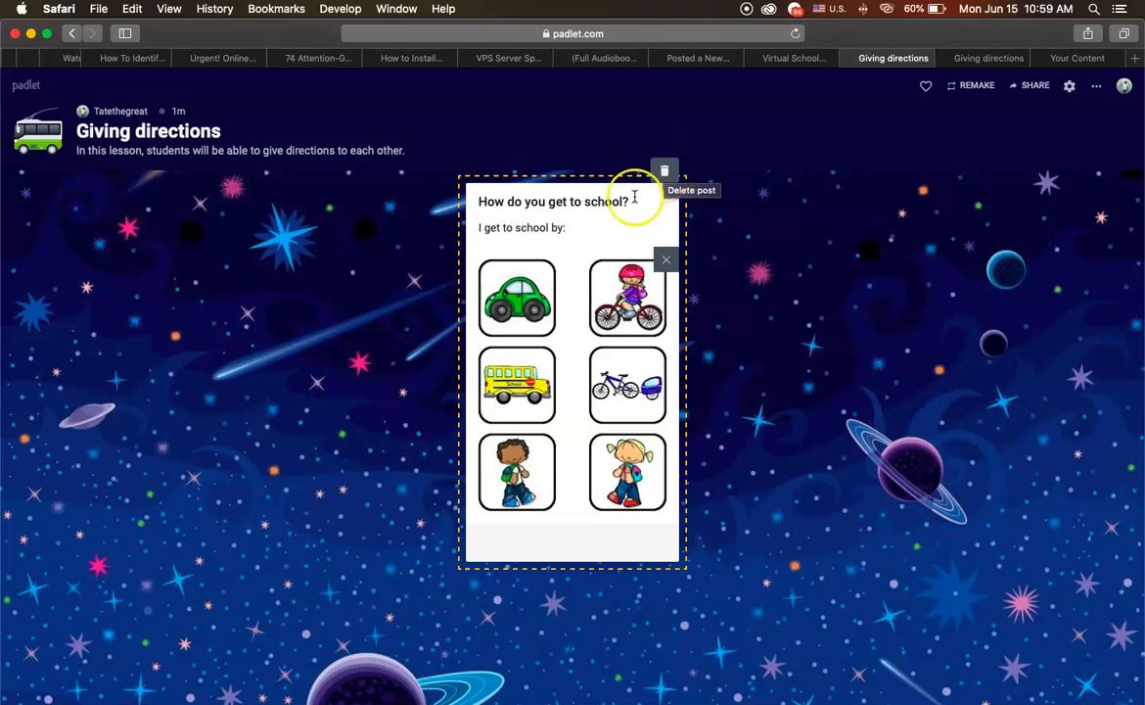
left_click(627, 194)
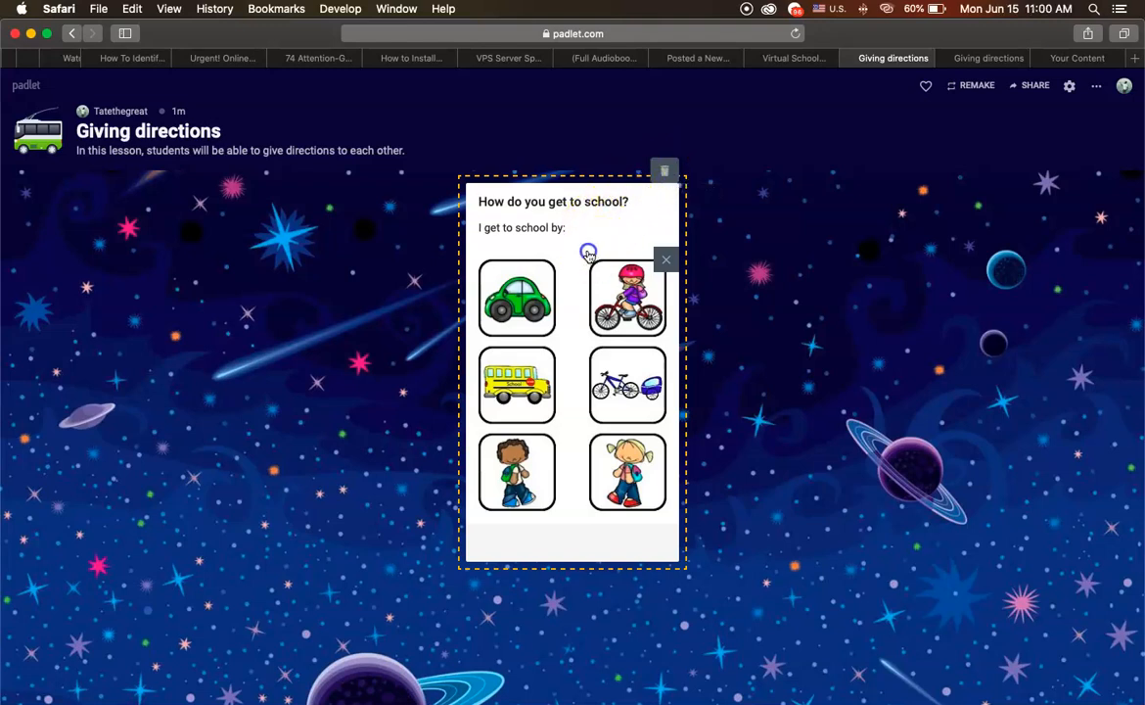
left_click(598, 194)
right_click(594, 202)
left_click(554, 206)
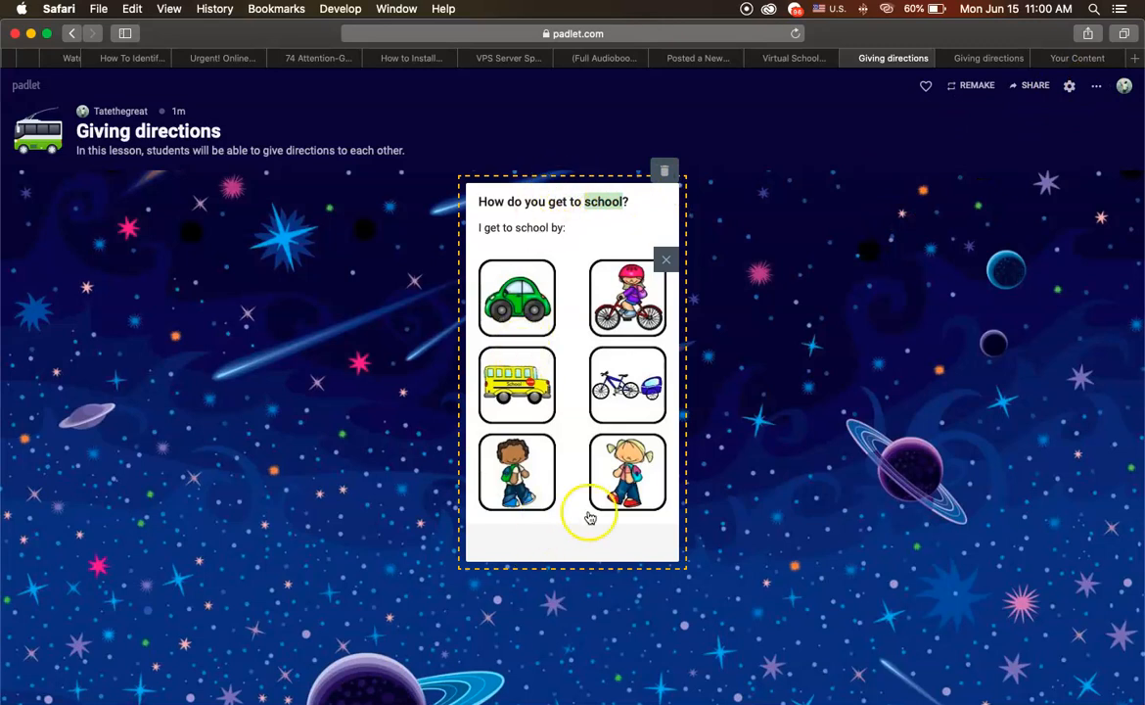
Leave the editor of the "How do you get to school?" post so that it is published on the wall
left_click(682, 189)
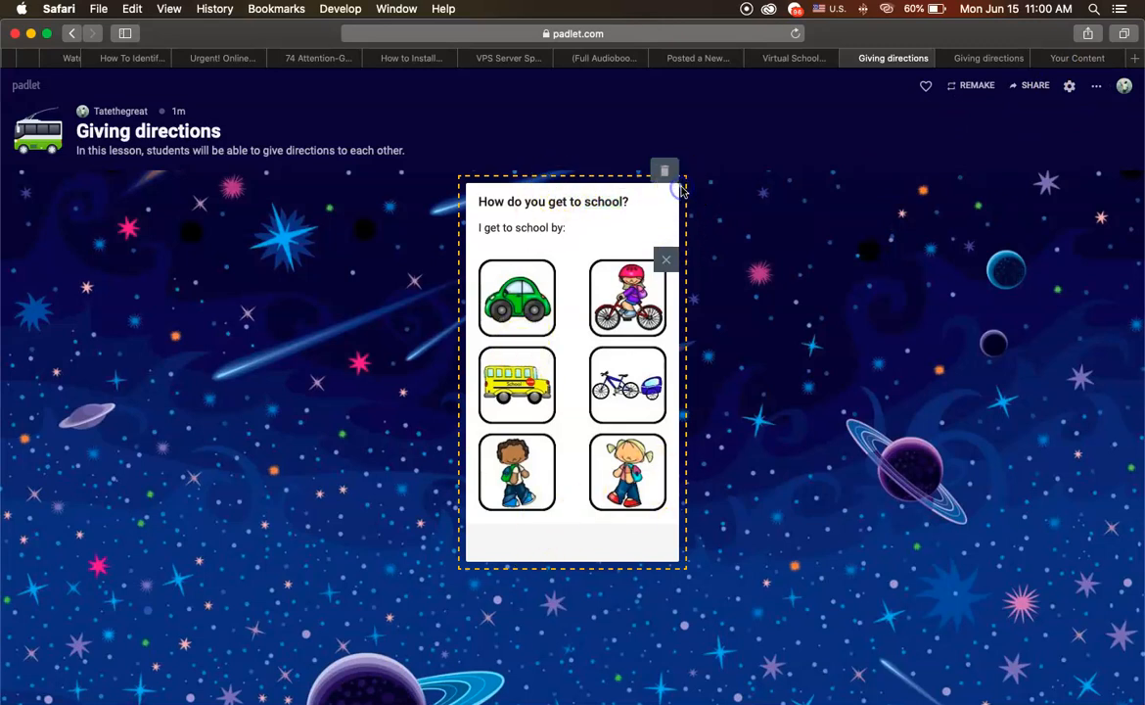
left_click(1070, 87)
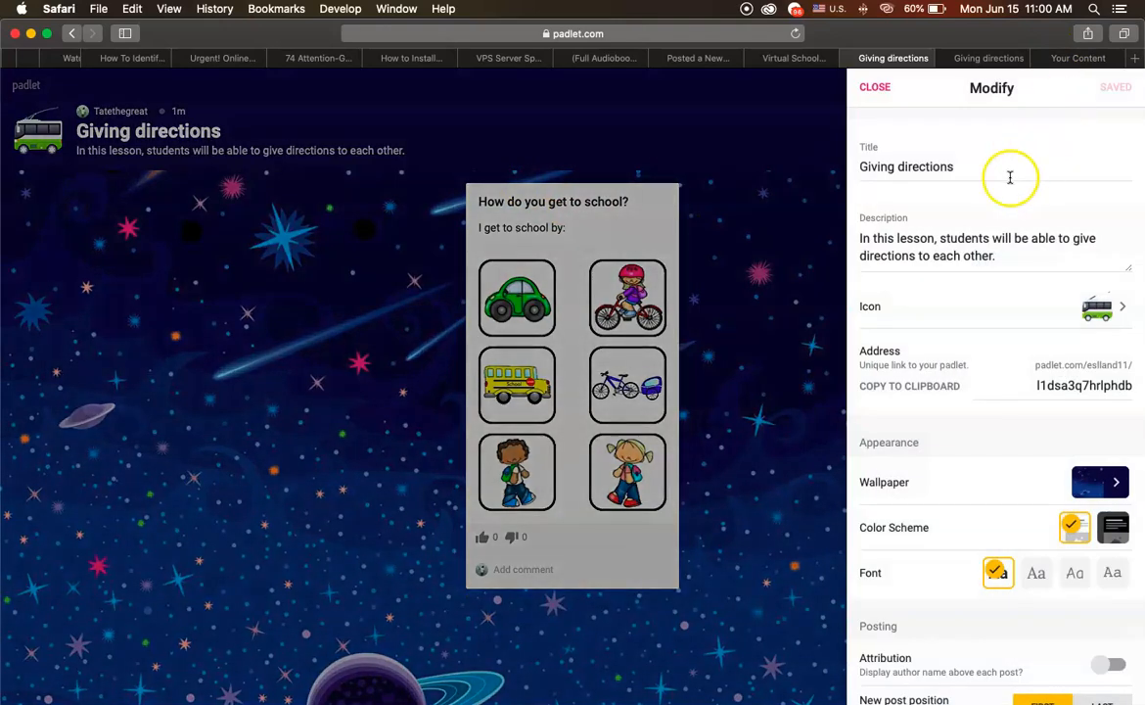
left_click(664, 210)
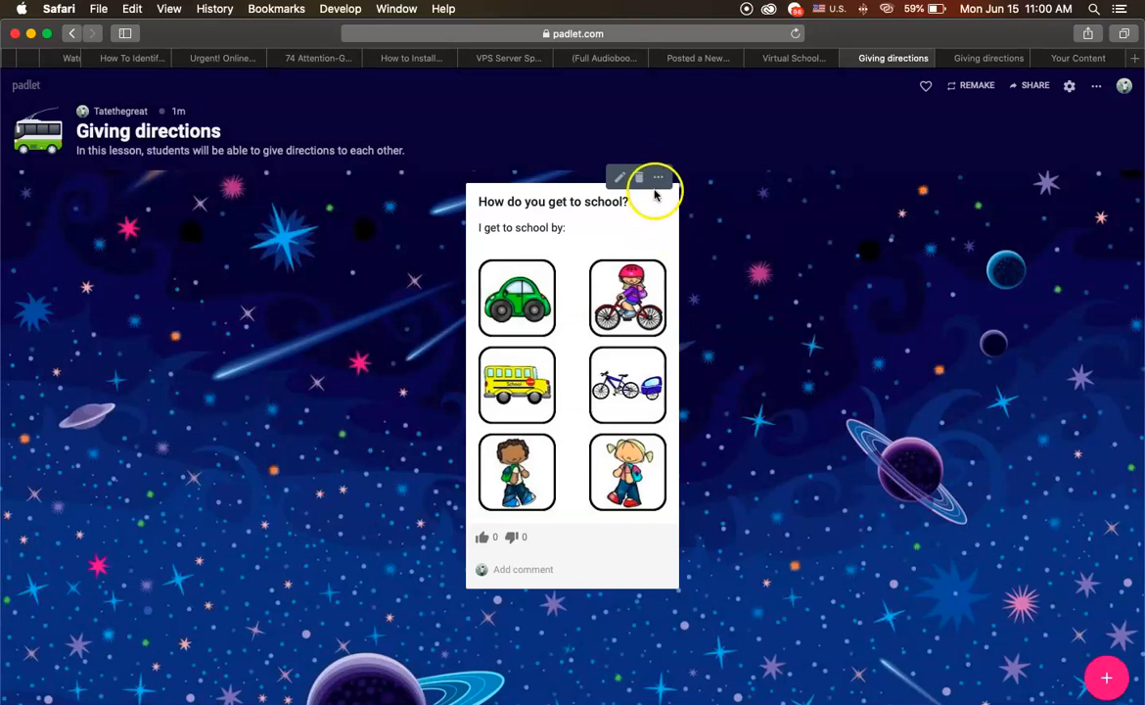
Edit the school post to add "Example: I get to school by car." below the existing text, separated by a blank line
left_click(657, 177)
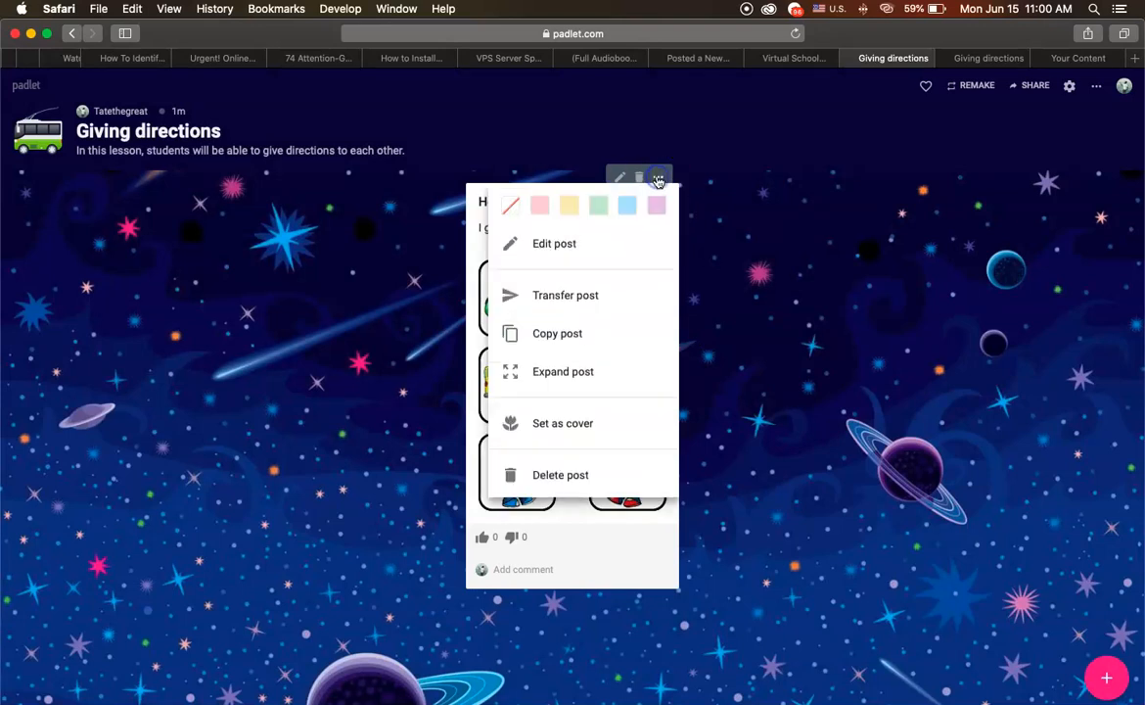
left_click(563, 246)
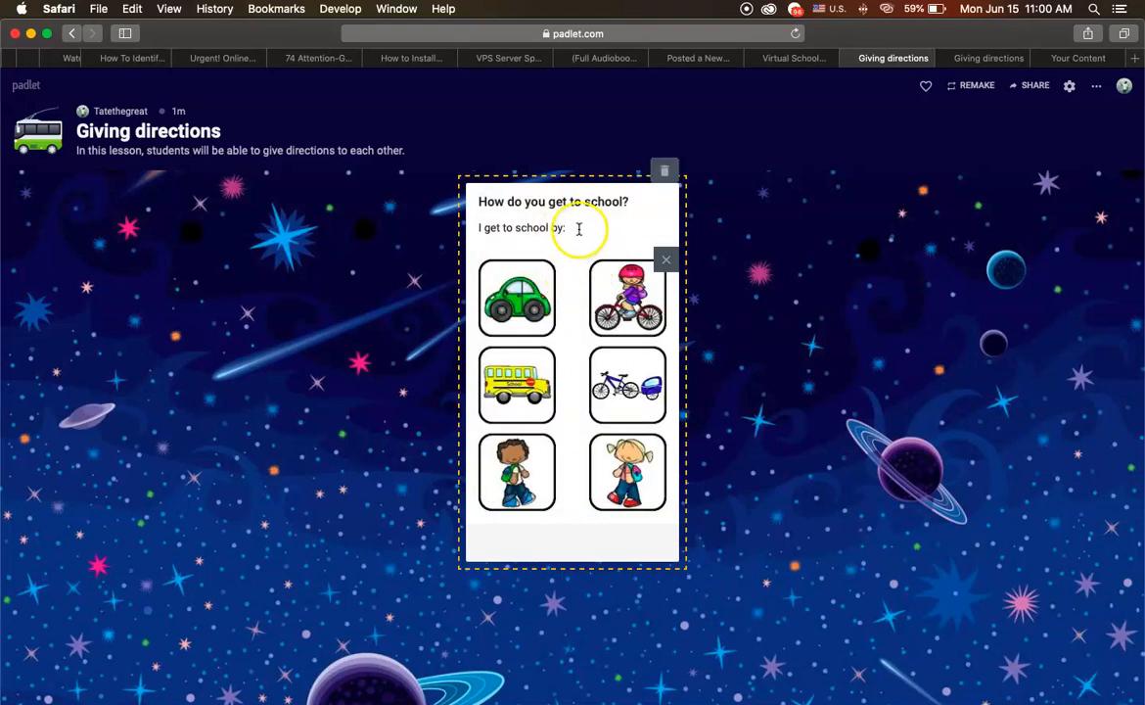
left_click(580, 226)
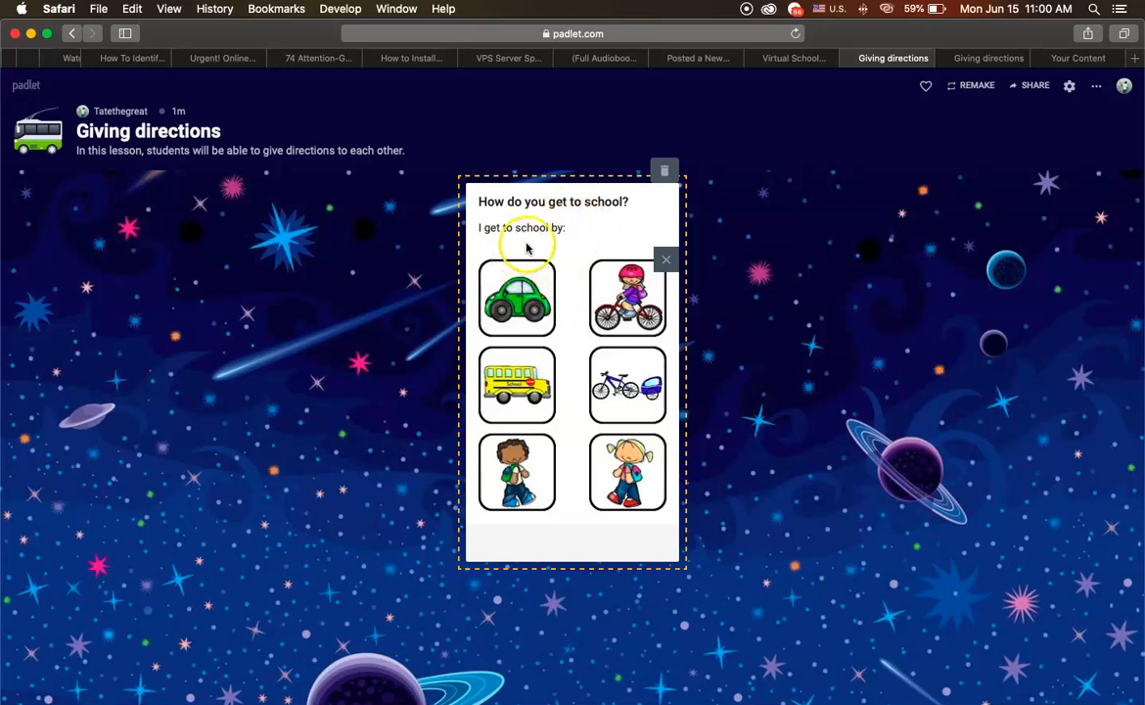
key("Return")
key("Return")
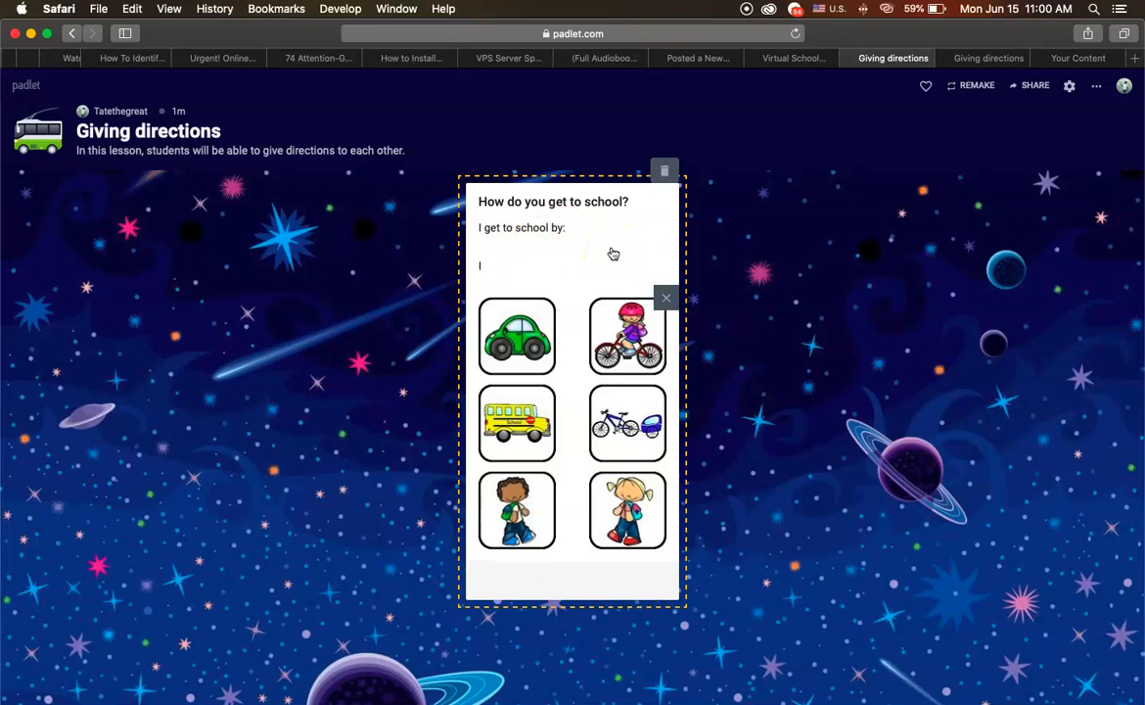
type("I get")
key("BackSpace")
key("BackSpace")
key("BackSpace")
type("Example: I get to school by car.")
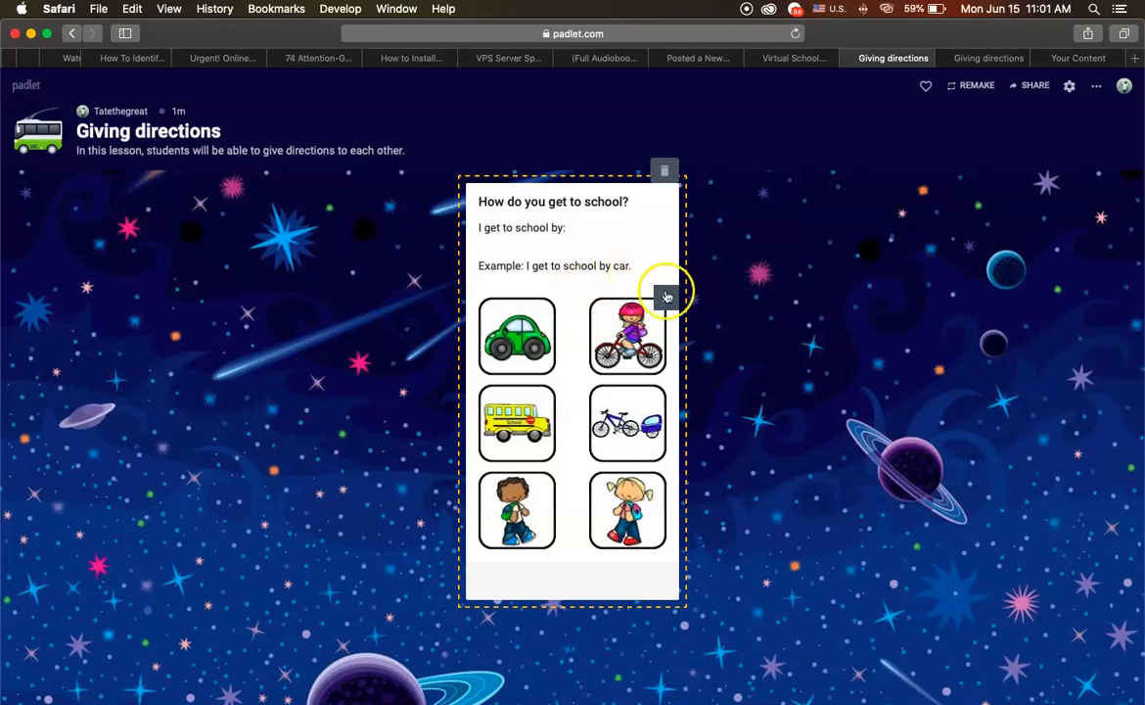
left_click(785, 328)
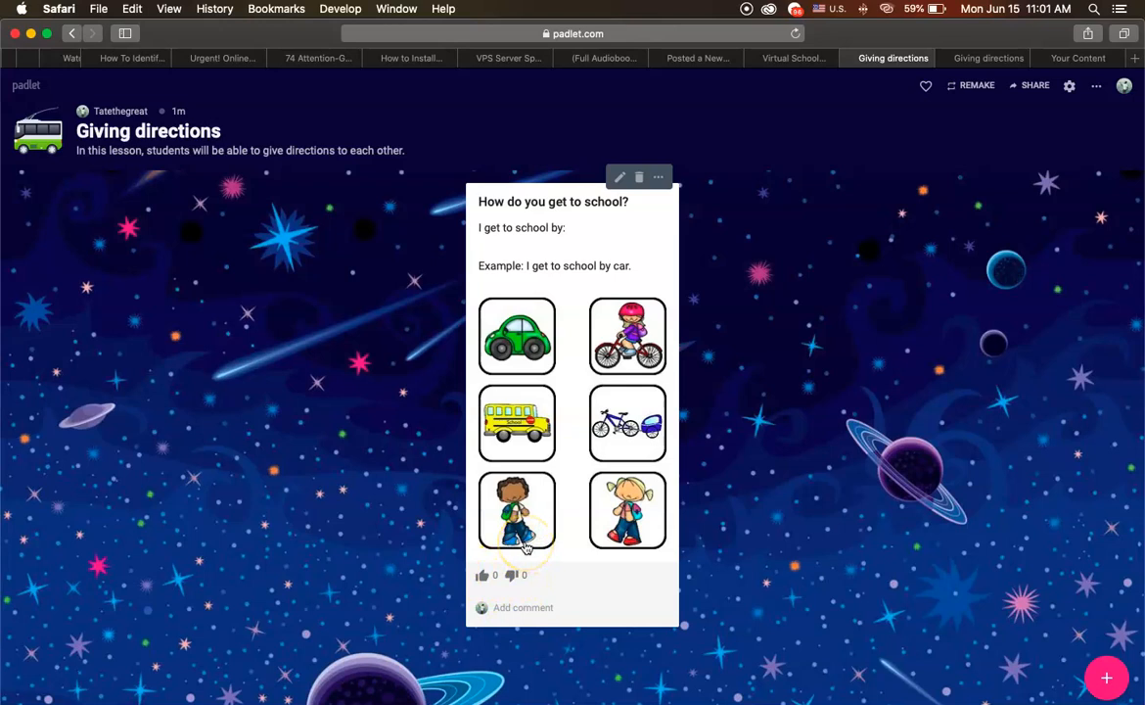
Try both votes on the school post, leaving it upvoted, and open its comment field
left_click(483, 576)
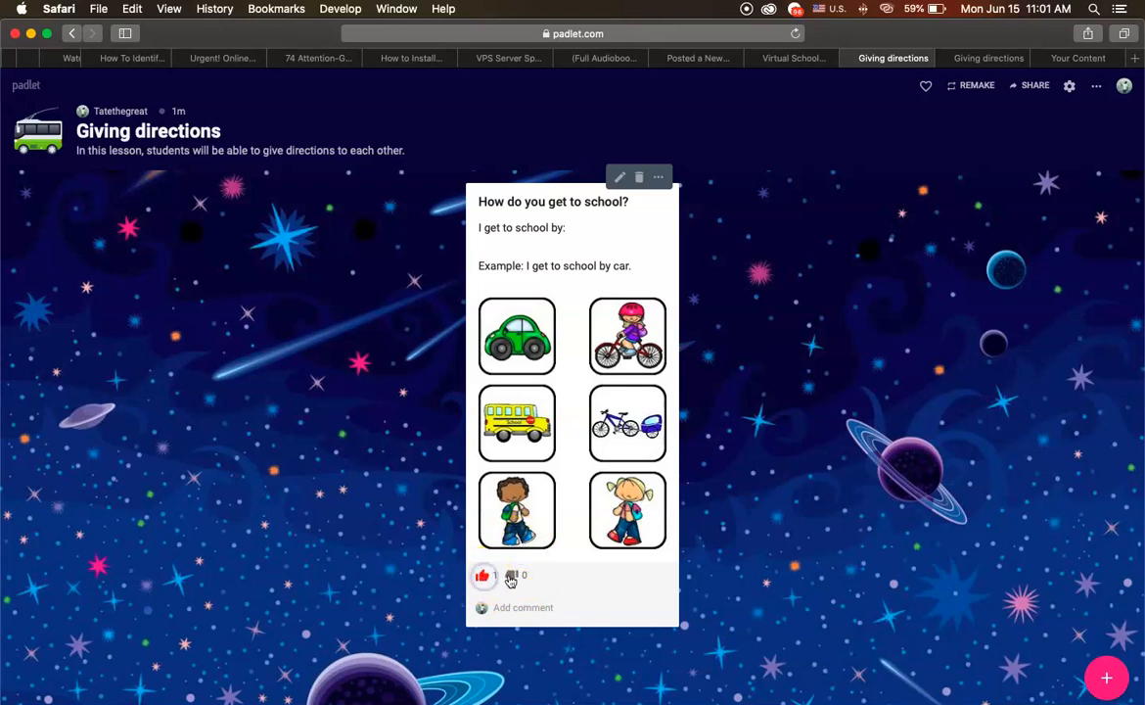
left_click(510, 577)
left_click(481, 578)
left_click(521, 609)
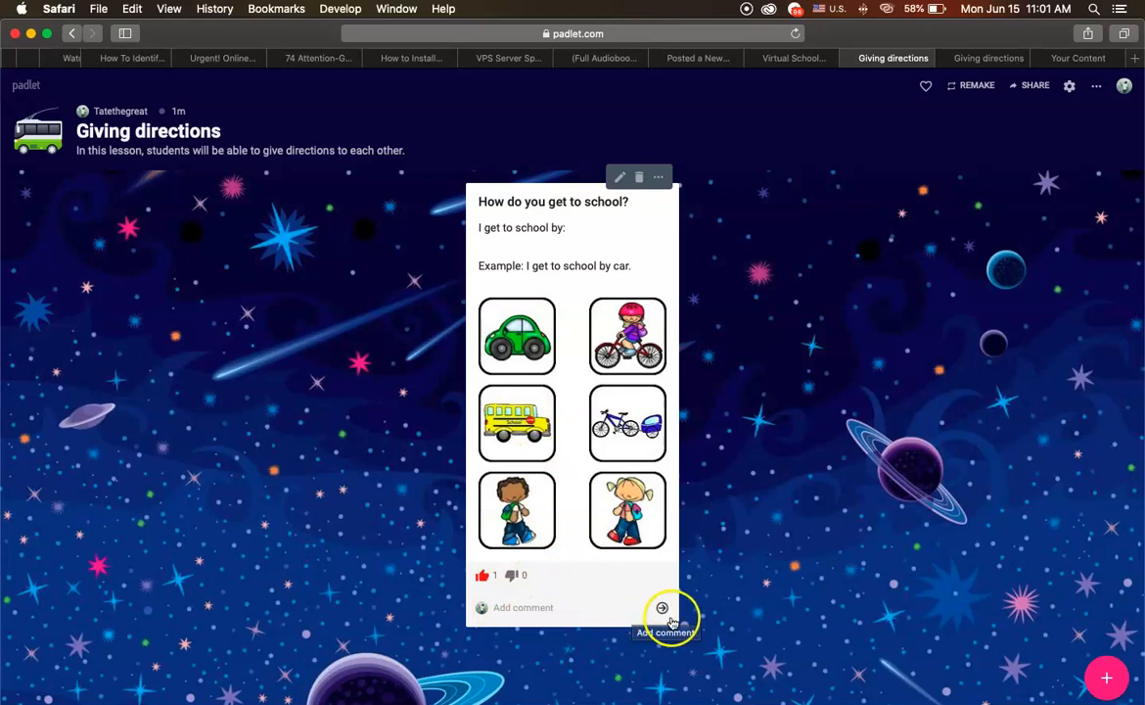
left_click(1104, 678)
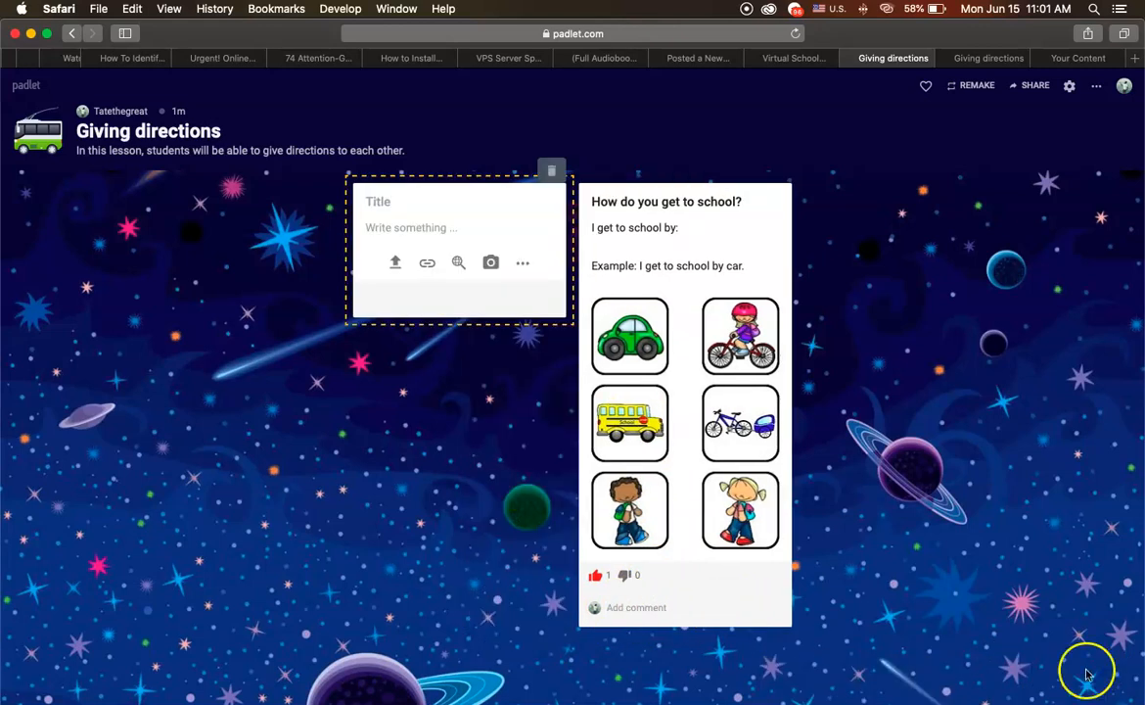
left_click_drag(456, 188, 629, 217)
left_click(744, 255)
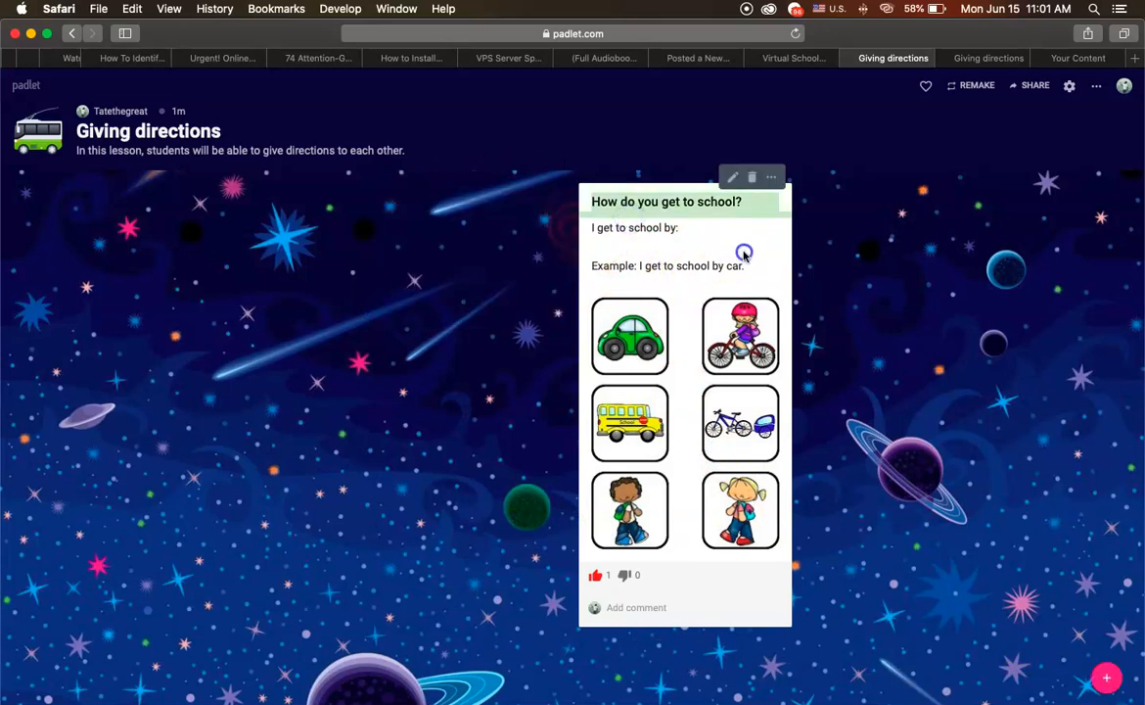
Start a new post titled "Directional vocabulary" with the text "Car/ bus/ bike - bicycle / horse / camel/ donkey/"
left_click(1117, 680)
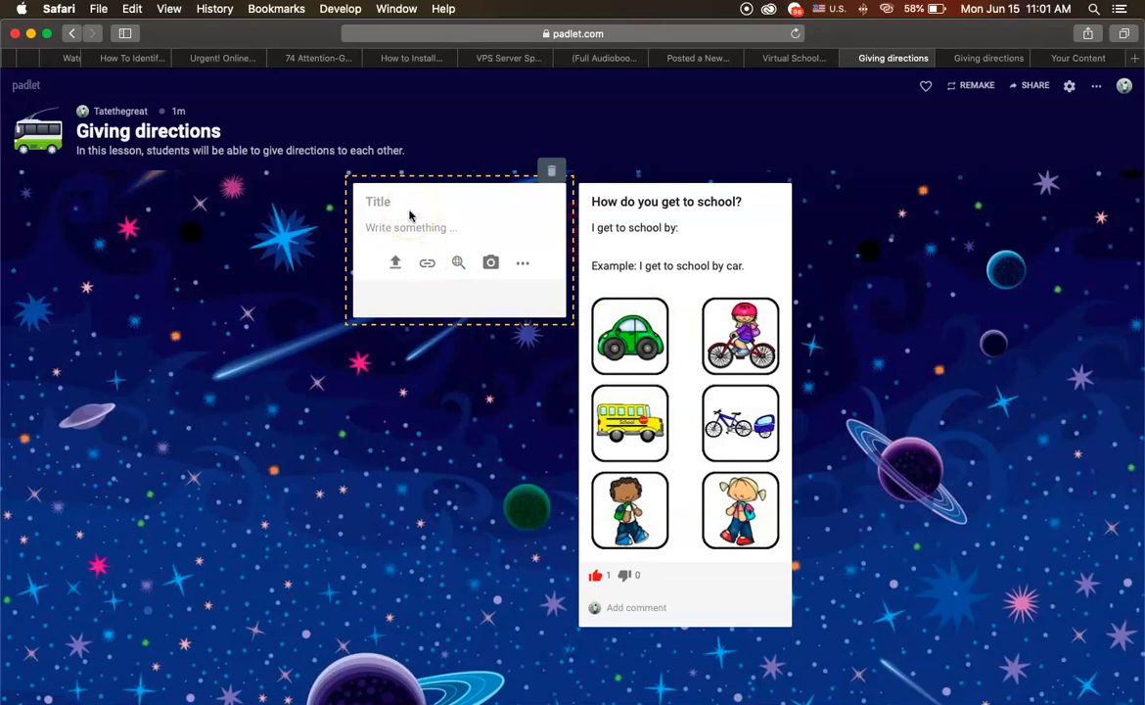
type("Directional vocb")
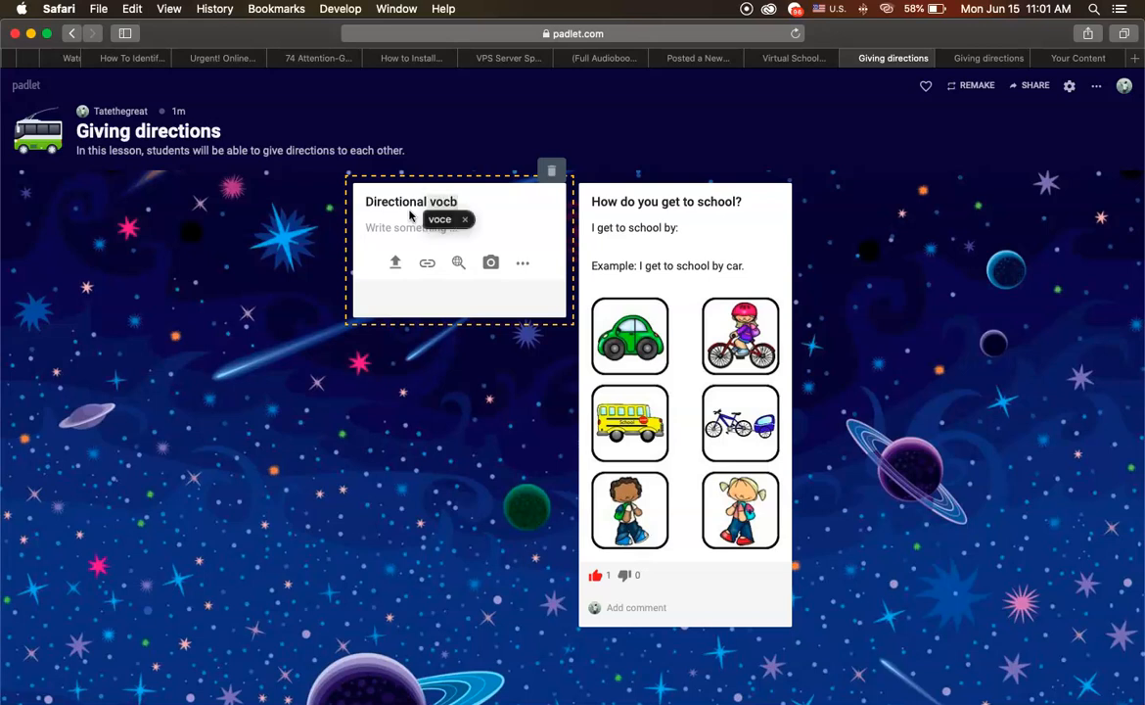
key("BackSpace")
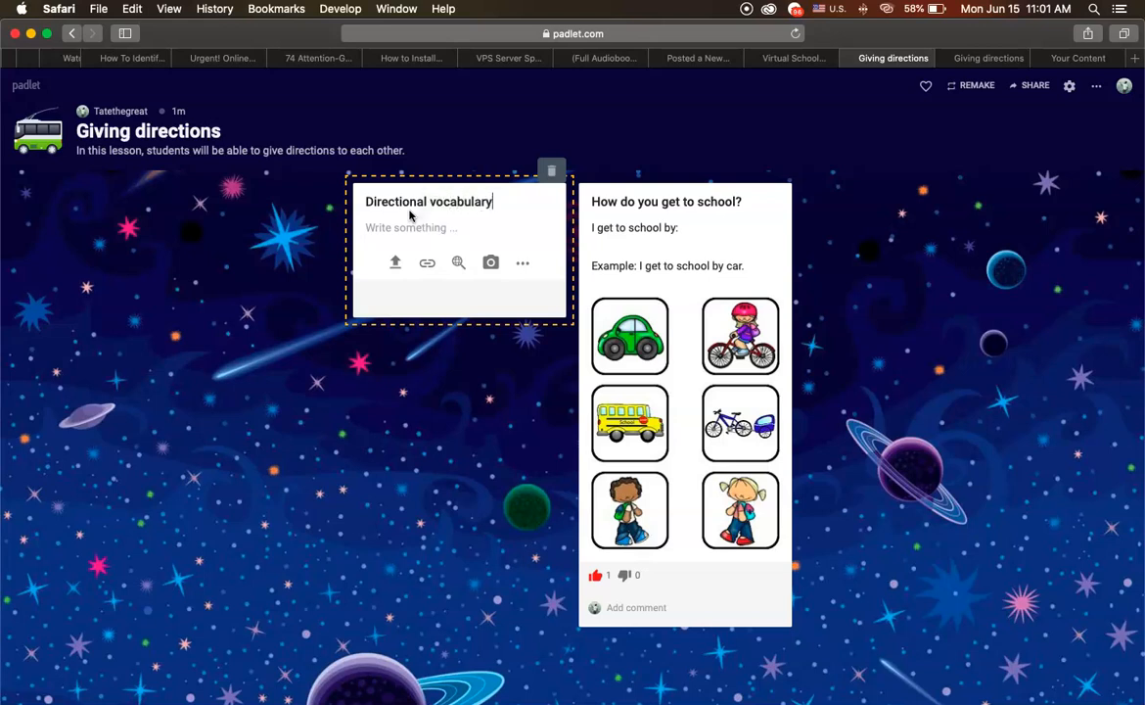
key("Tab")
type("Car/ bus/ bike - bi")
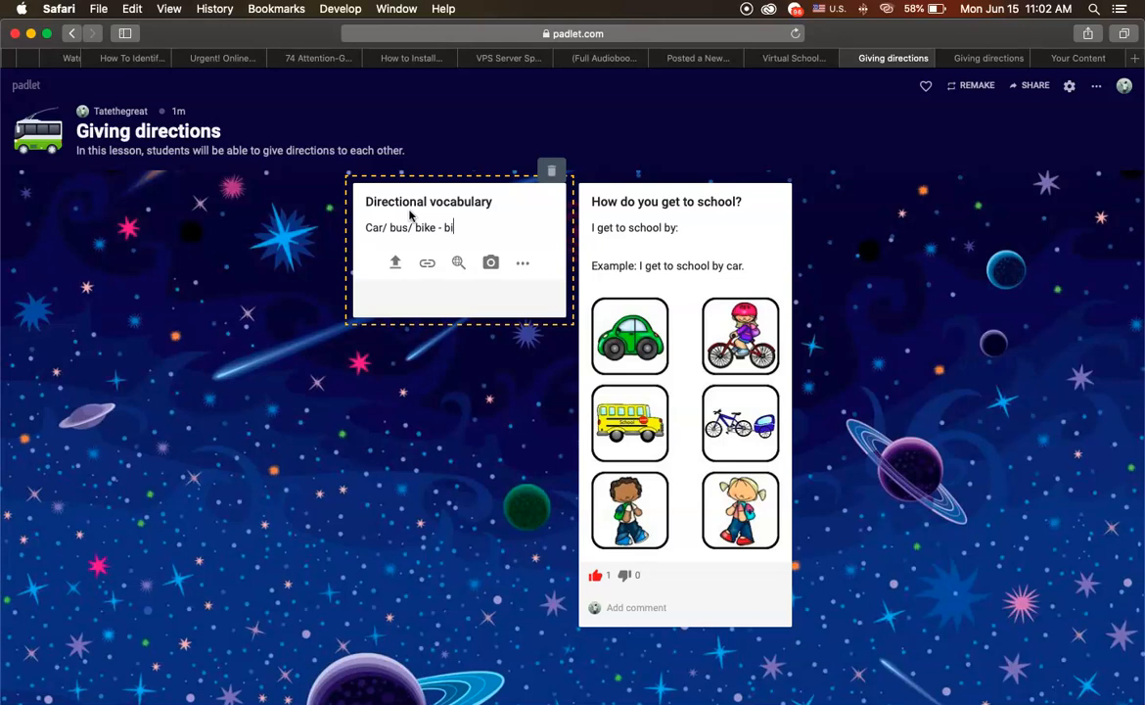
type("clist's")
type("hor")
type("se")
type(" / ca")
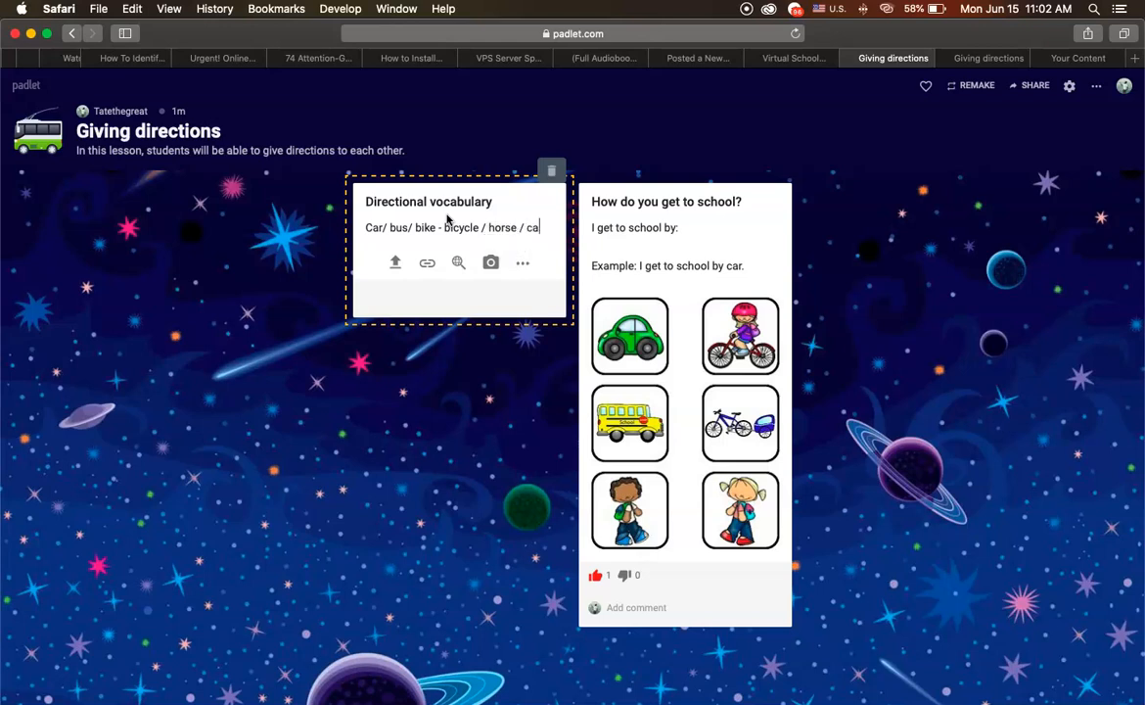
type("mel/ donkey/")
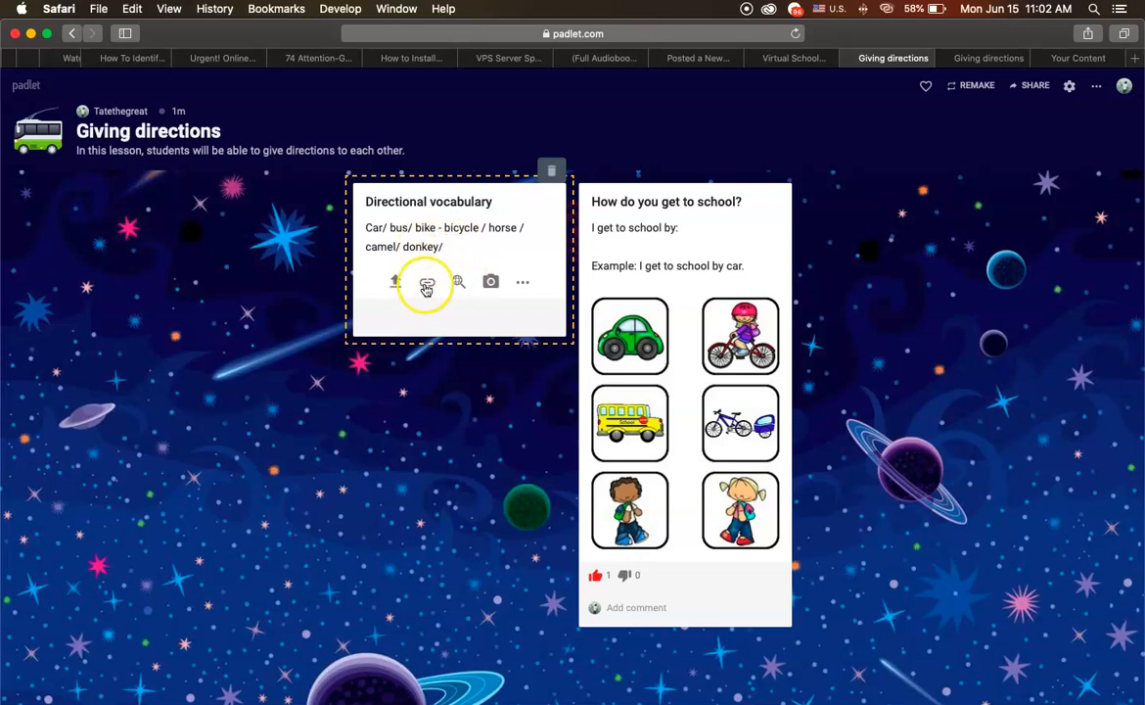
Search images for "transport", attach the picture of the train, ship and plane to the vocabulary post, and publish it
left_click(464, 283)
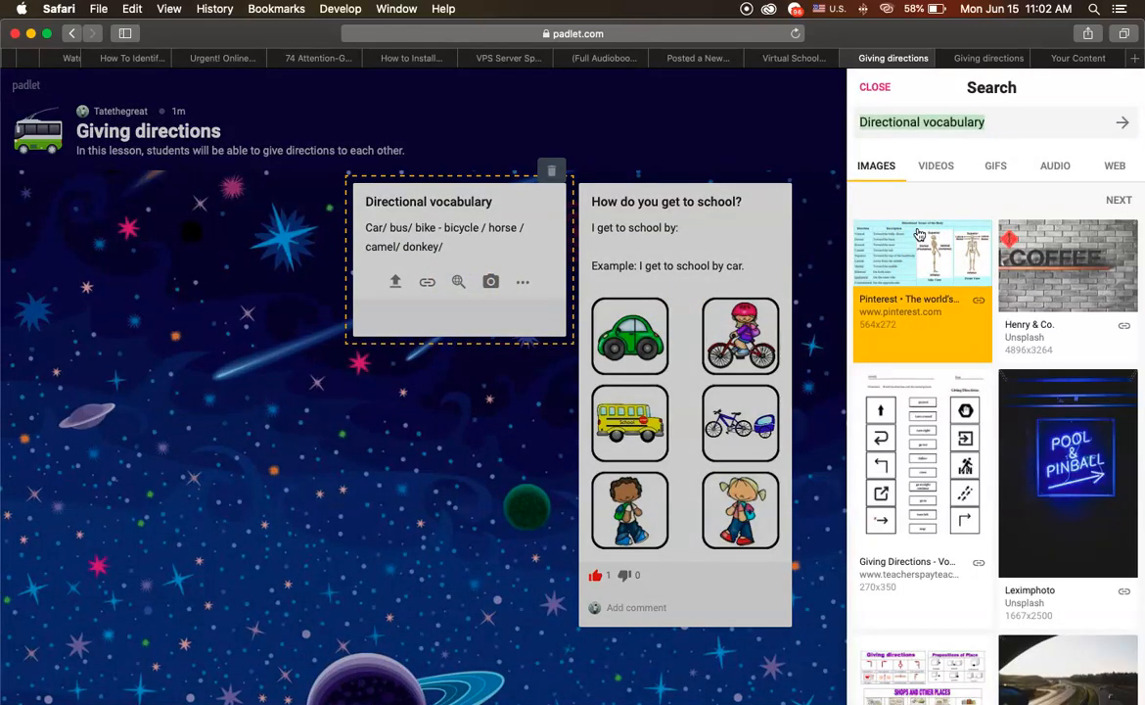
type("tranposrt")
key("BackSpace")
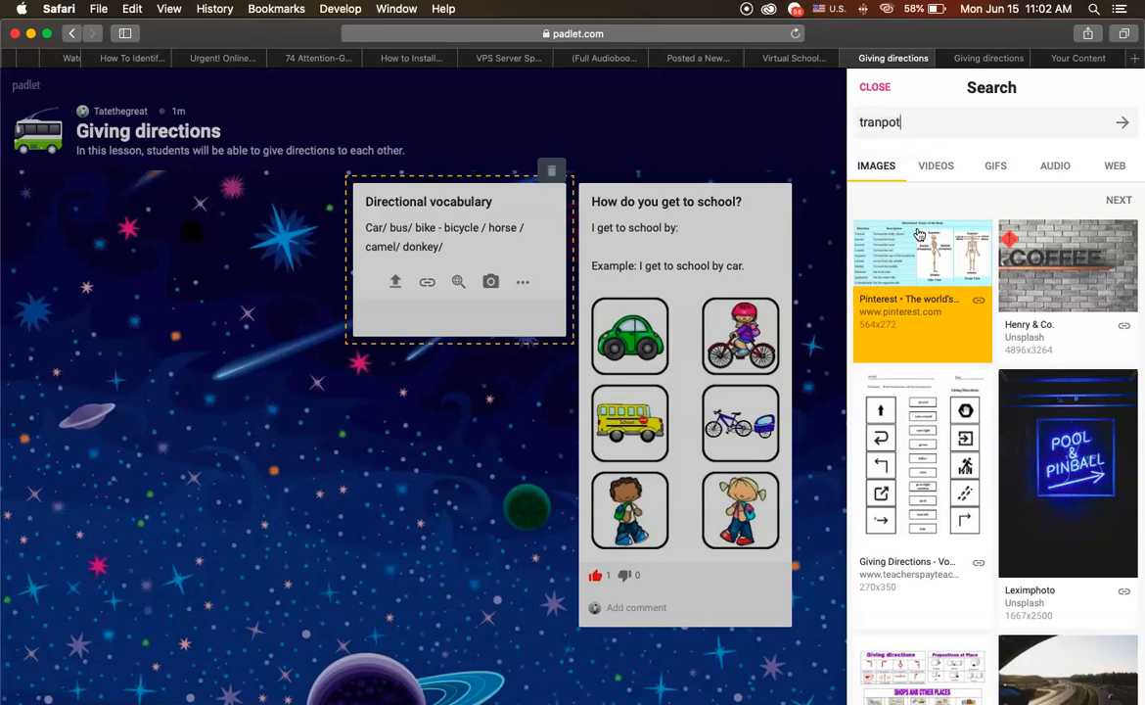
key("BackSpace")
key("Return")
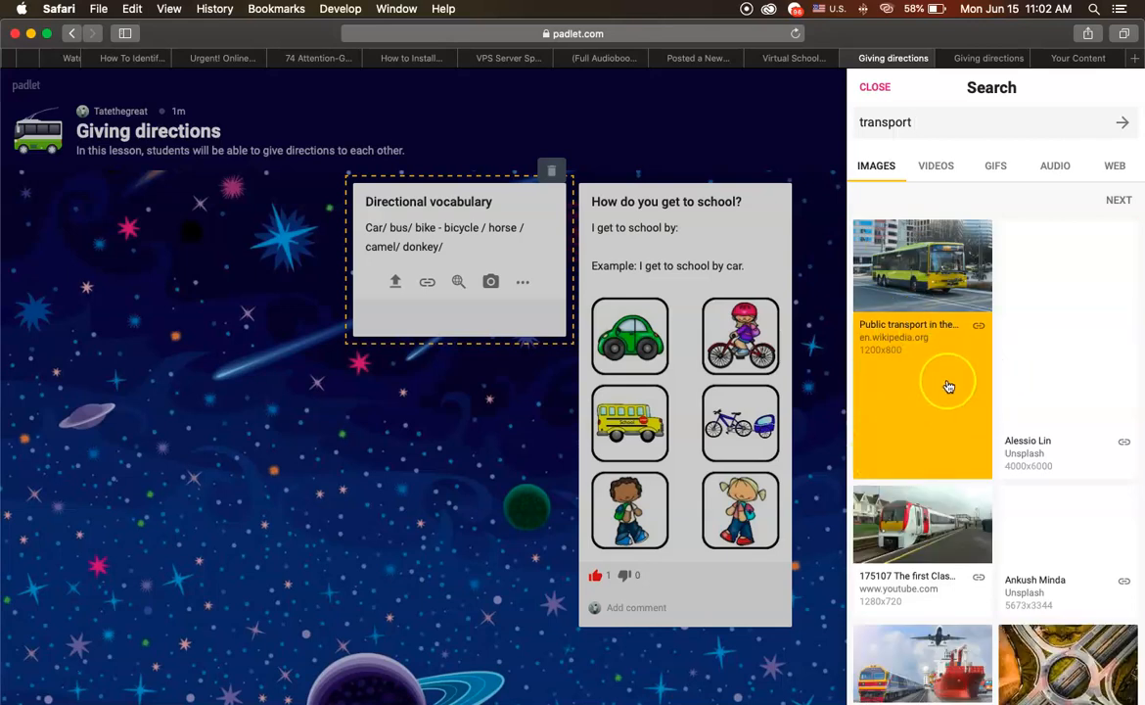
scroll(1039, 475, "down", 5)
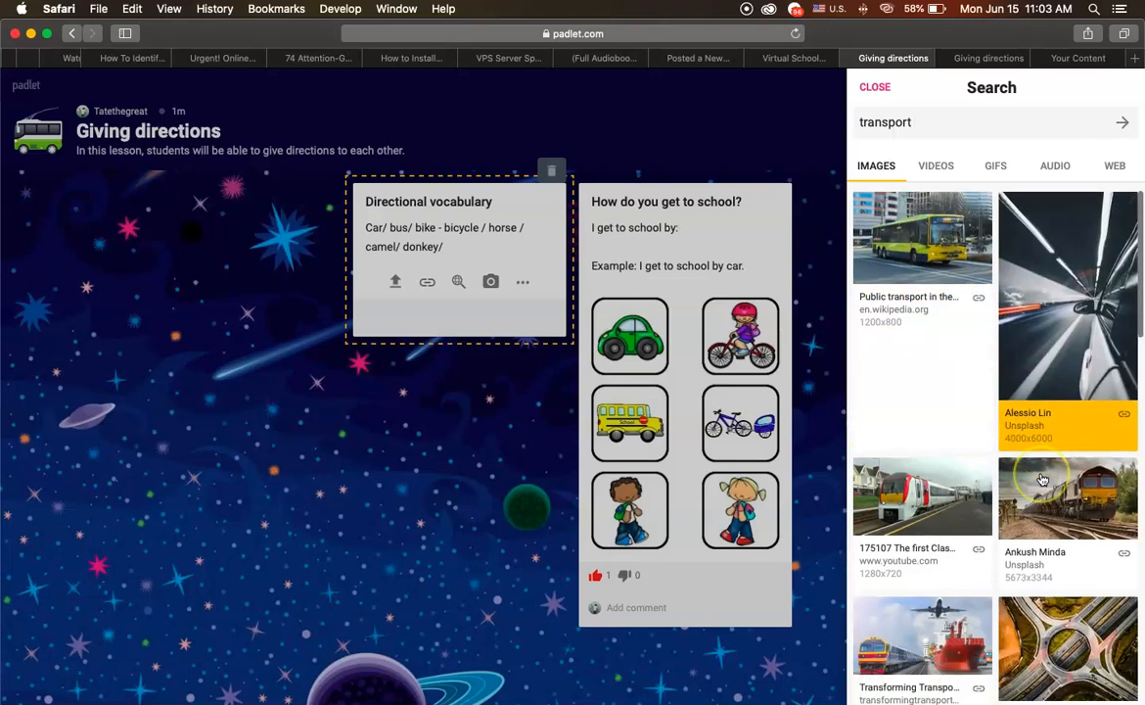
scroll(1042, 480, "down", 1)
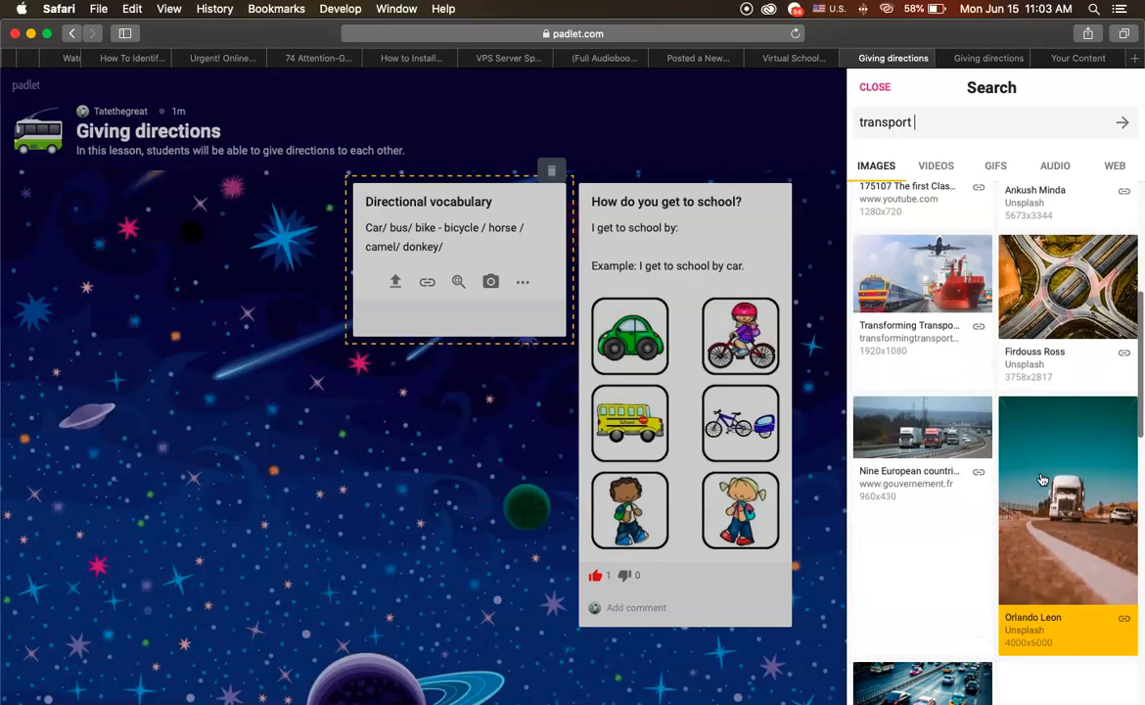
left_click(930, 263)
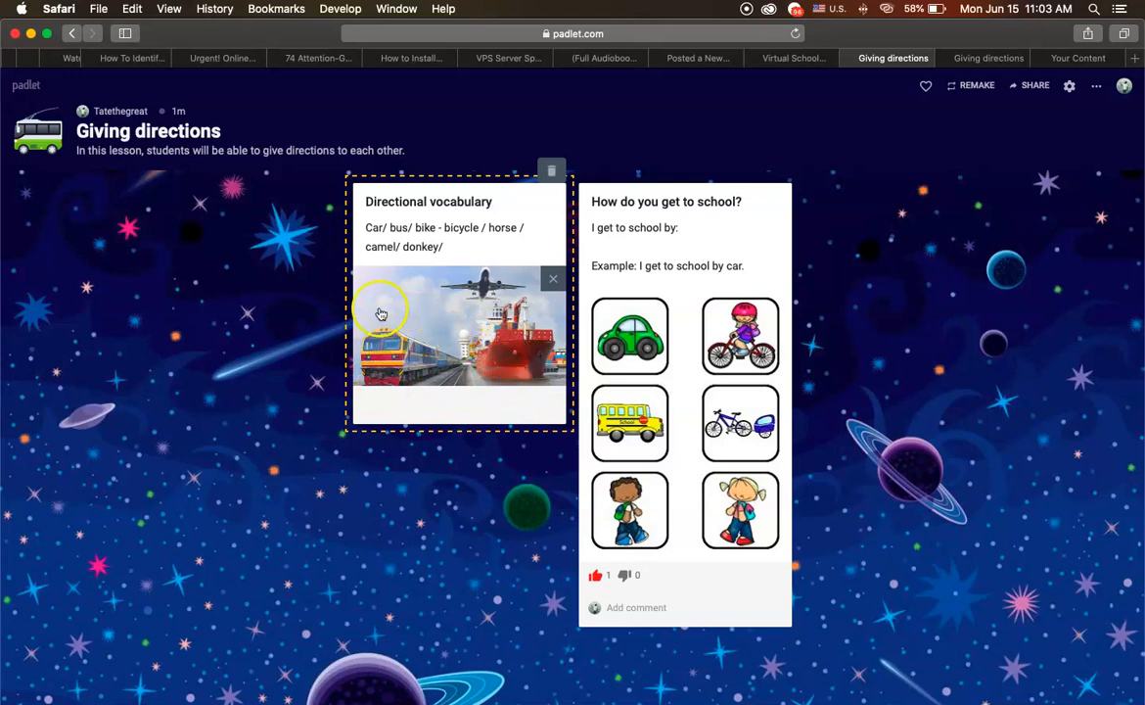
left_click(476, 529)
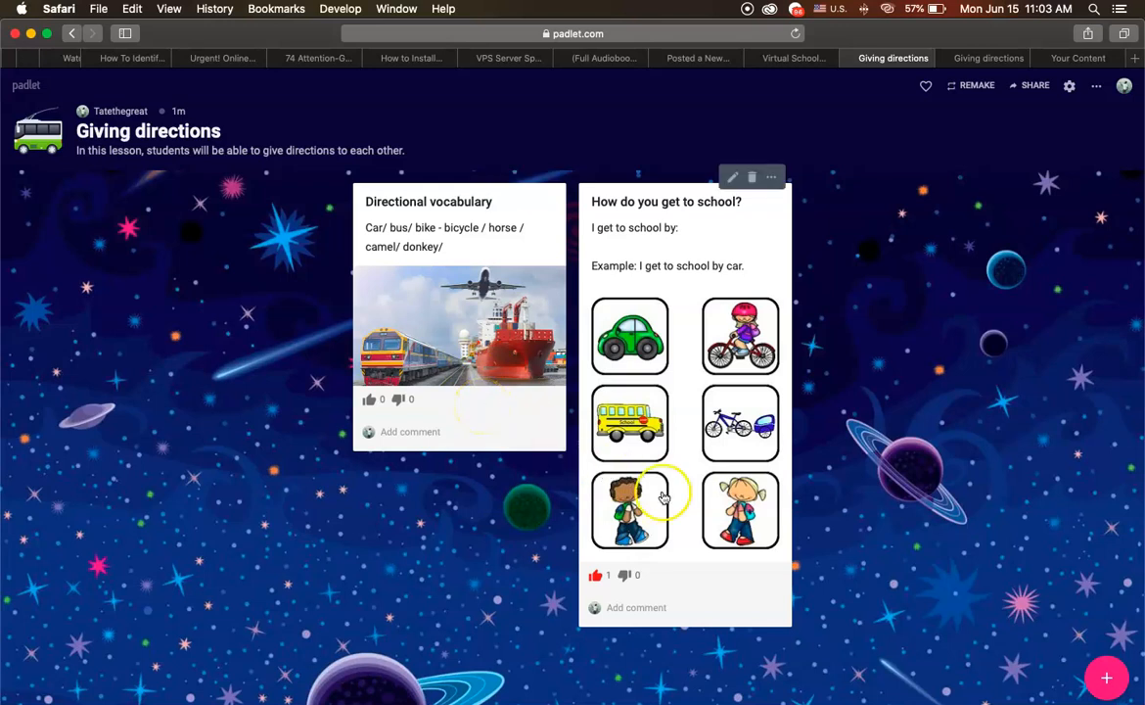
Add and publish a post titled "What are other modes of transportation that are not mentioned here?" with no body text
left_click(1107, 672)
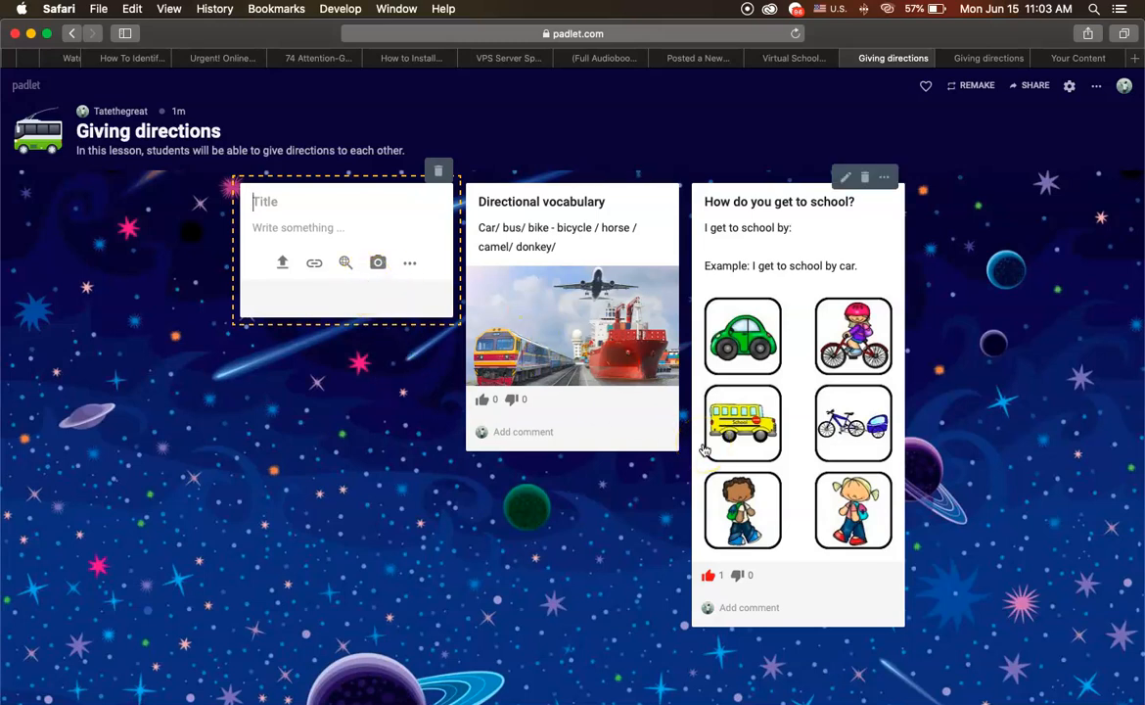
left_click(320, 329)
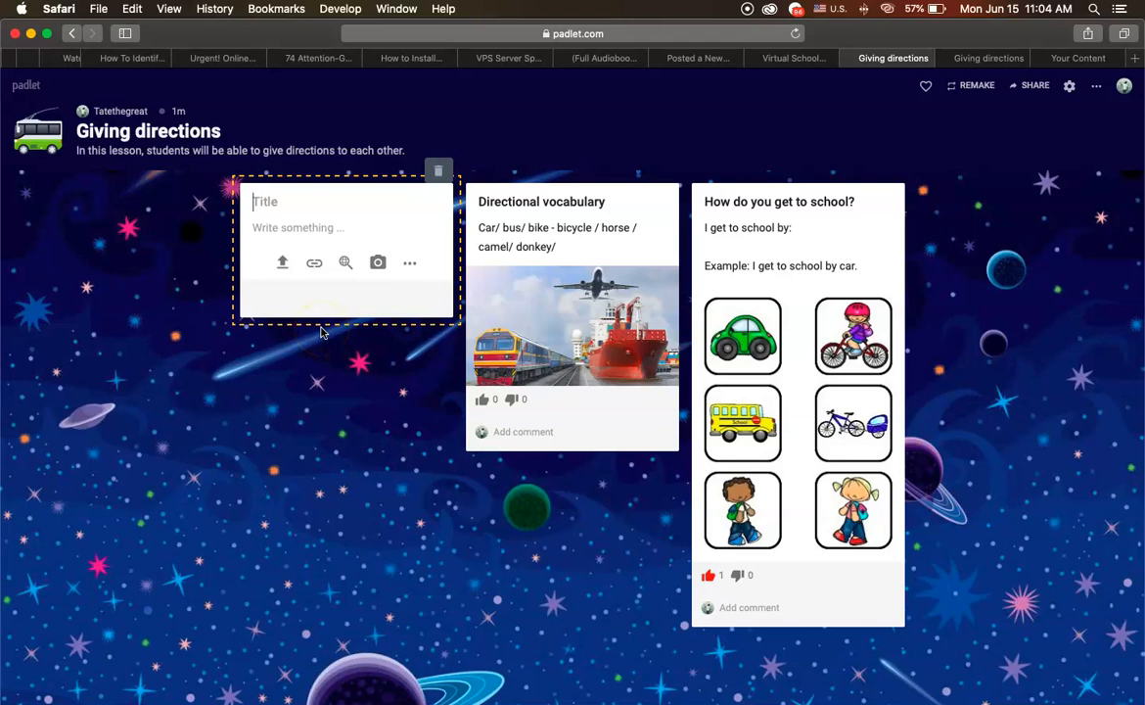
type("What are other modes of tra")
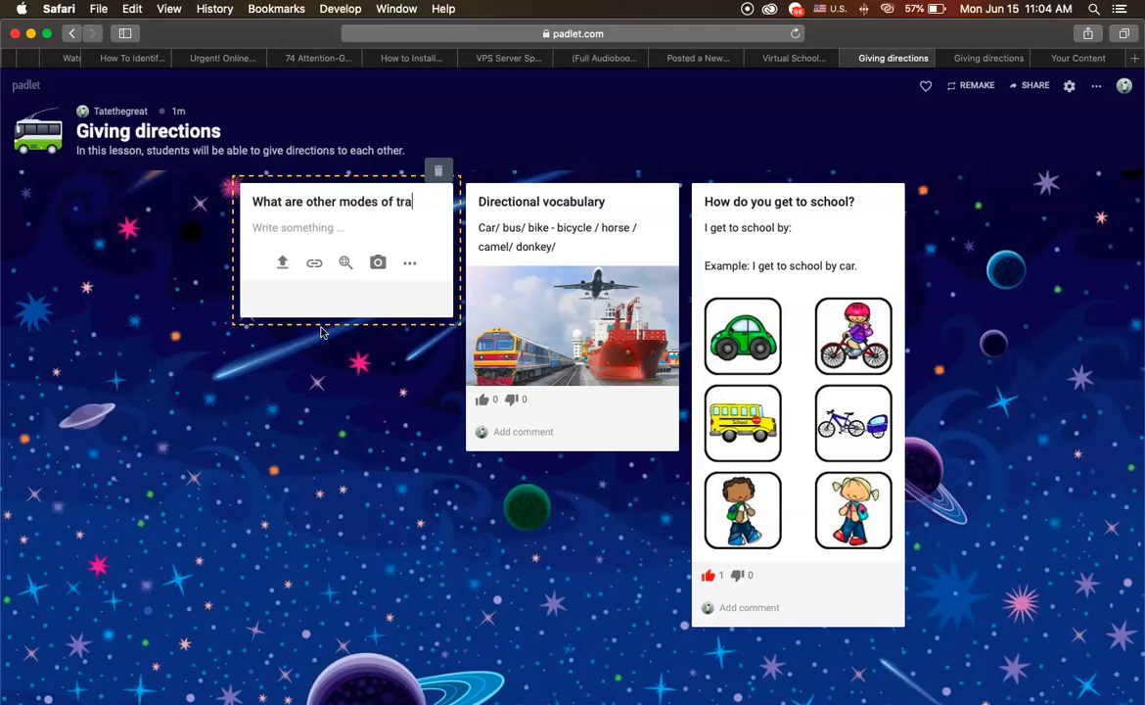
type("nsportation that are not ment")
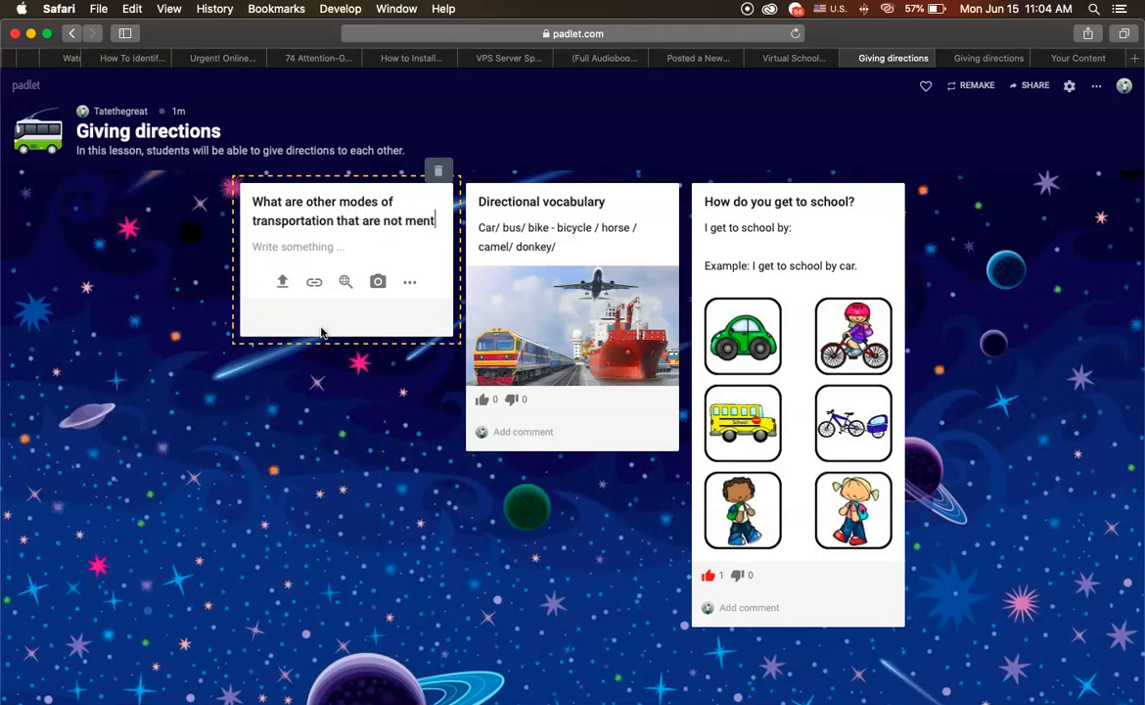
type("ioned here?")
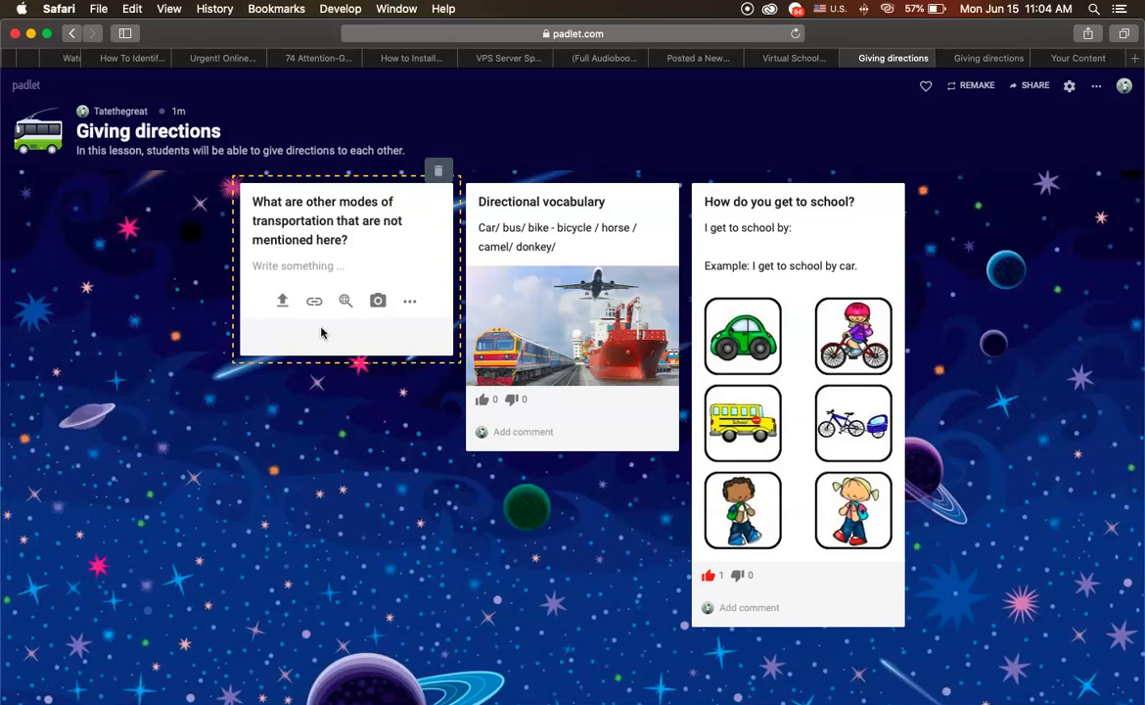
left_click(358, 383)
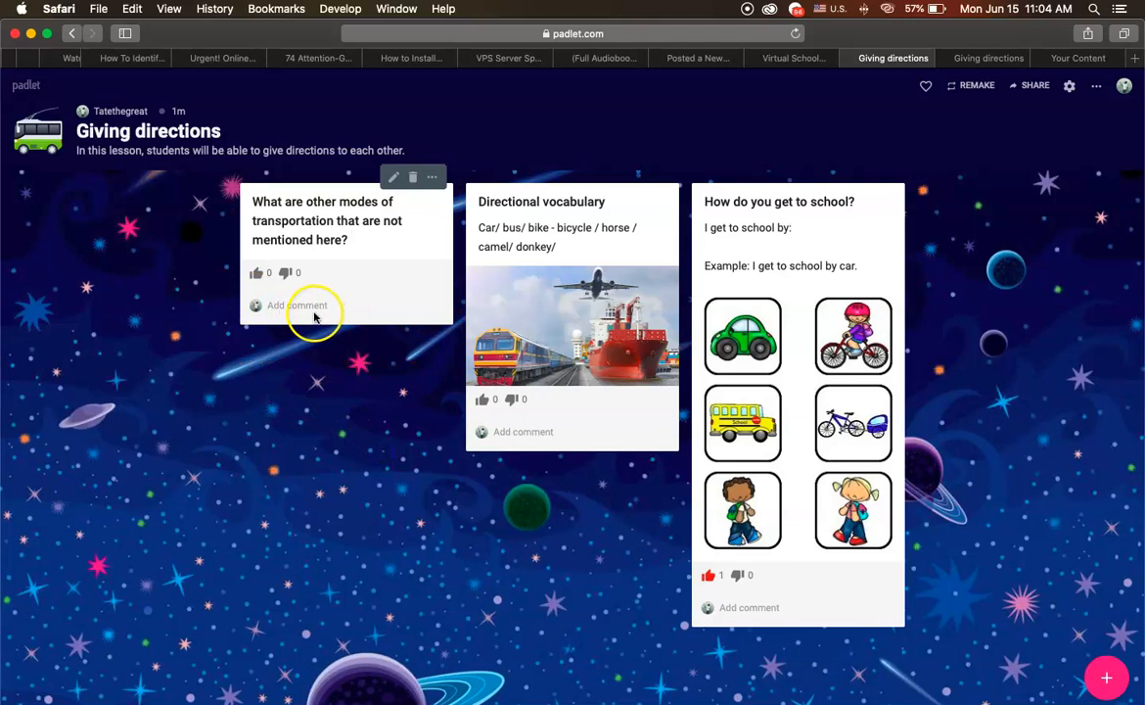